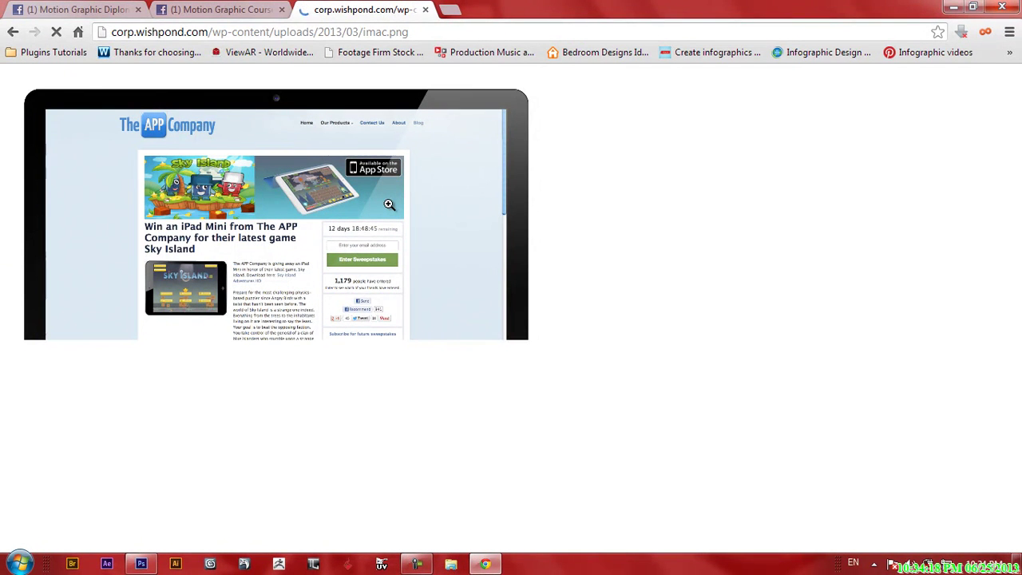
# Save the iMac image from the web page to the Desktop as the PNG file imac.png.
pyautogui.hotkey('alt', 'Tab')
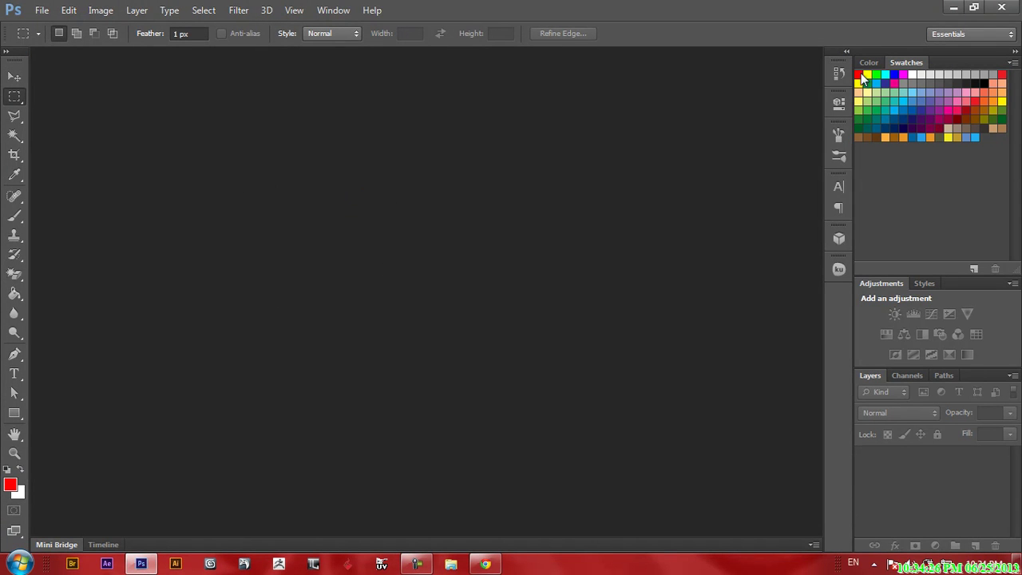
pyautogui.click(953, 7)
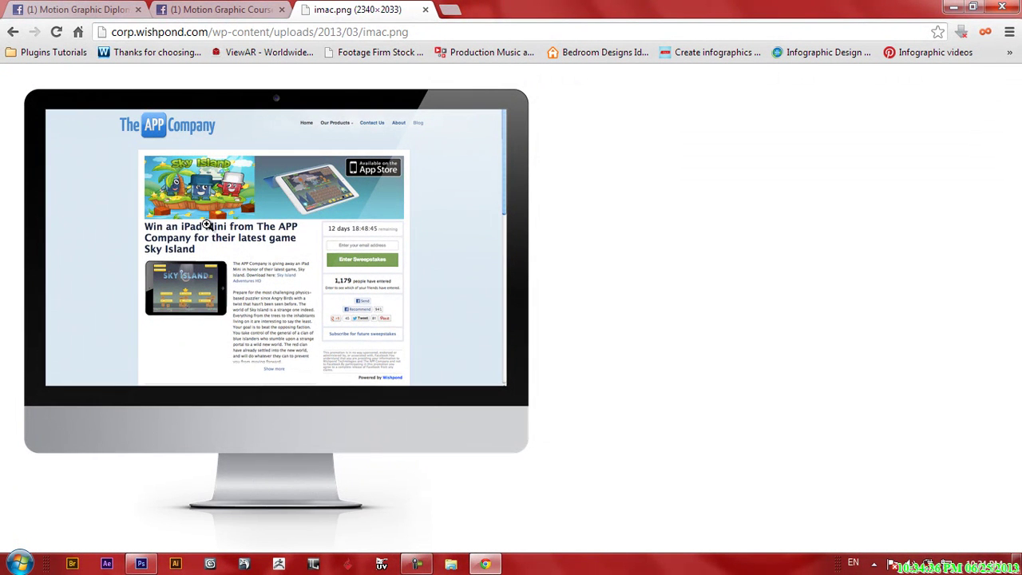
pyautogui.rightClick(203, 200)
pyautogui.click(244, 215)
pyautogui.click(82, 36)
pyautogui.click(101, 50)
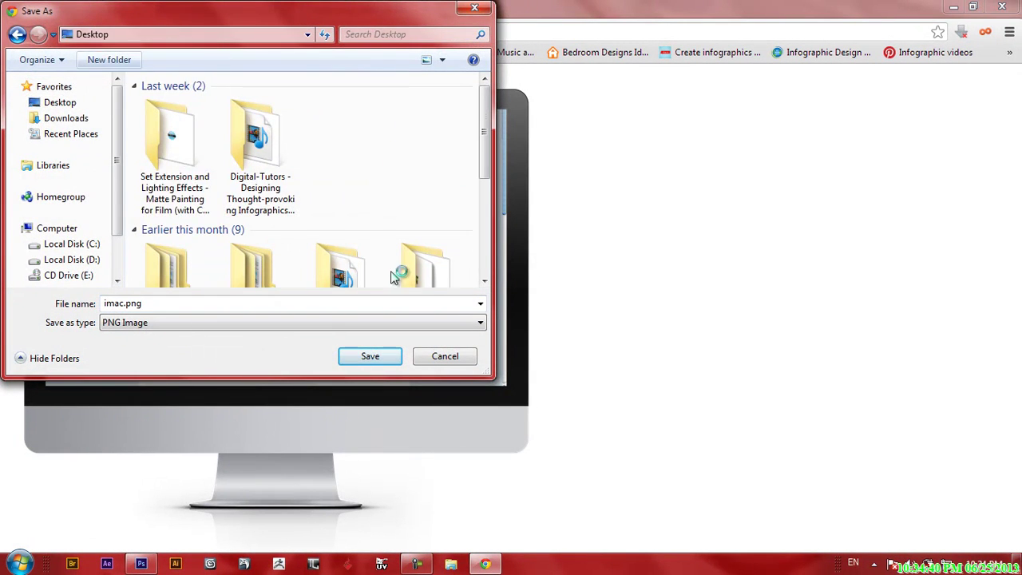
pyautogui.click(372, 356)
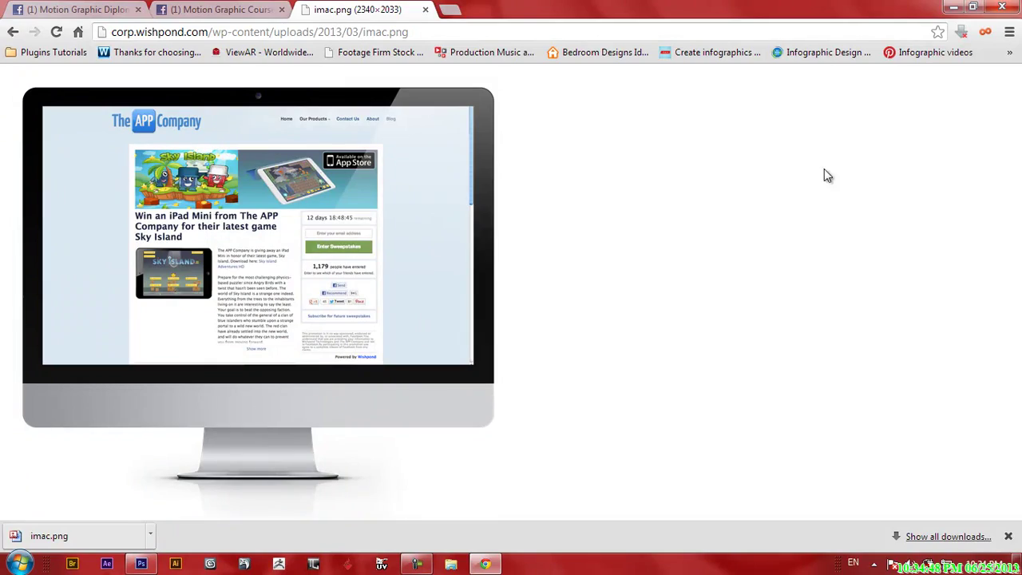
# Switch to Photoshop, open imac.png from the Desktop, and shift the iMac image slightly down and right on the canvas.
pyautogui.click(953, 7)
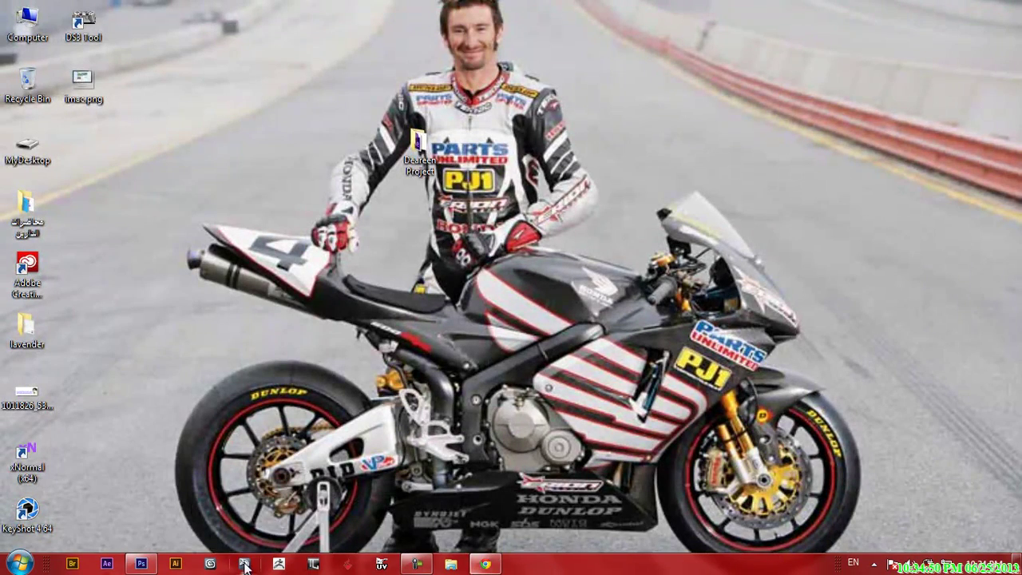
pyautogui.click(141, 563)
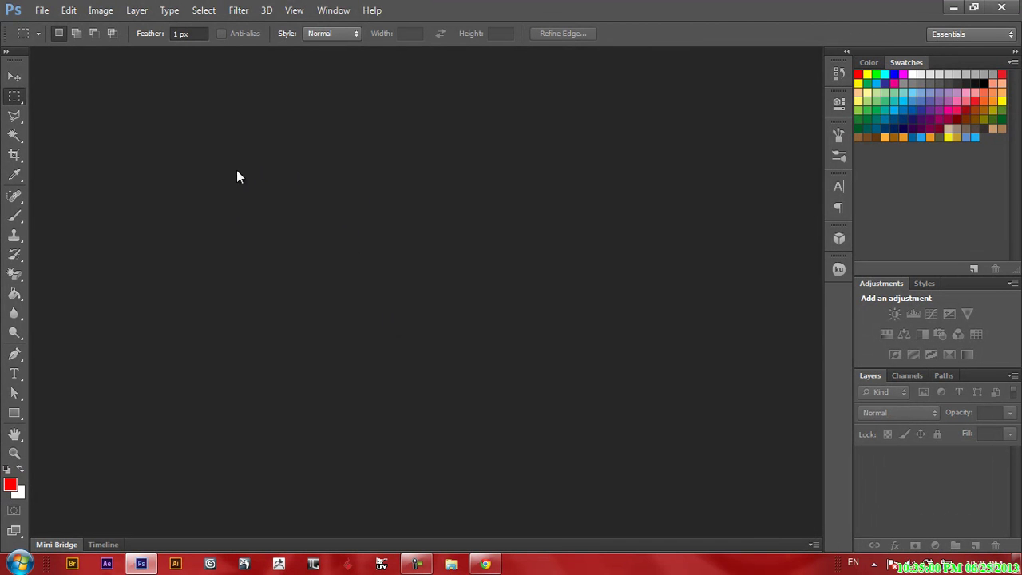
pyautogui.click(37, 16)
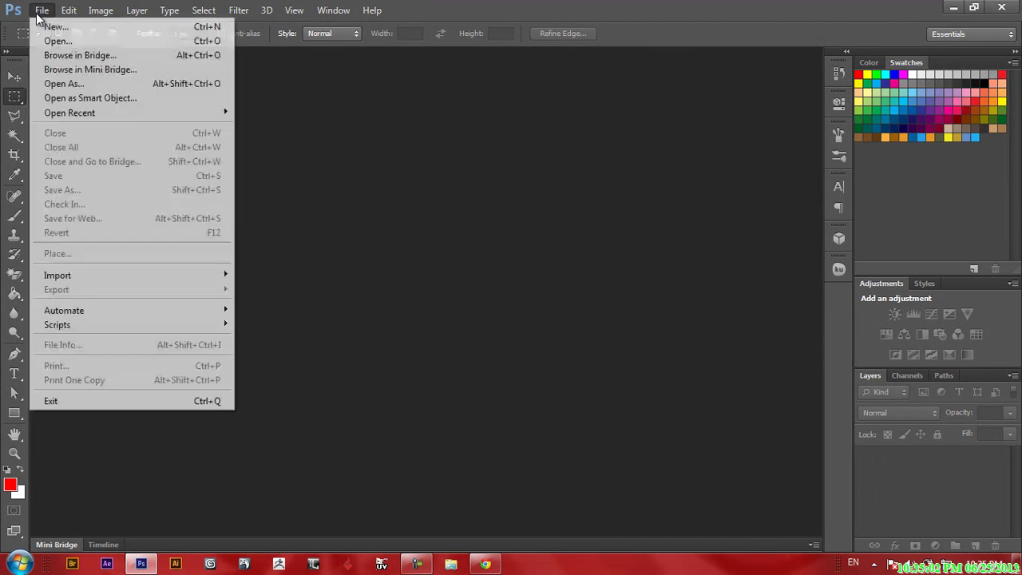
pyautogui.click(43, 39)
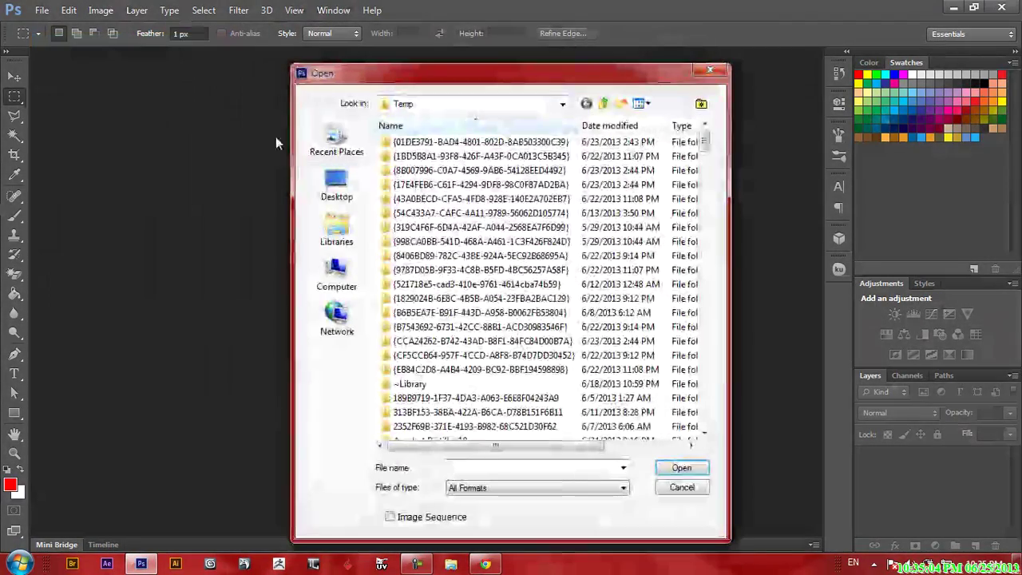
pyautogui.click(562, 103)
pyautogui.click(397, 131)
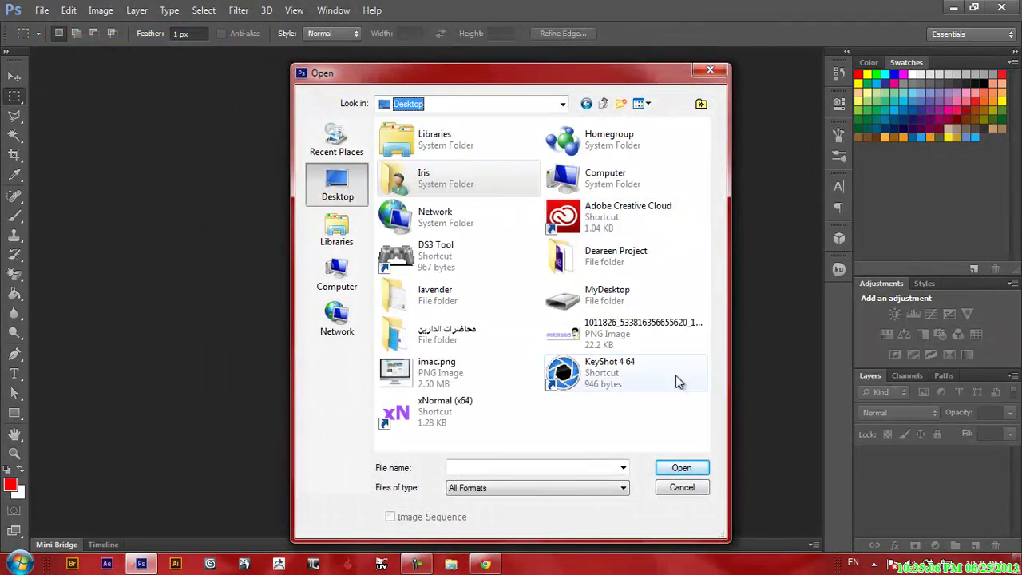
pyautogui.doubleClick(397, 372)
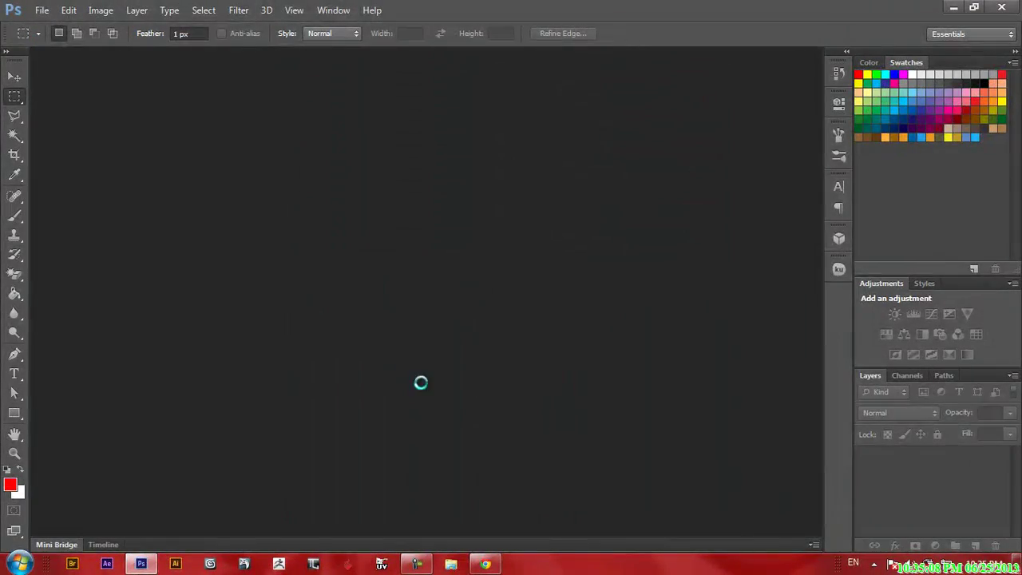
pyautogui.press('v')
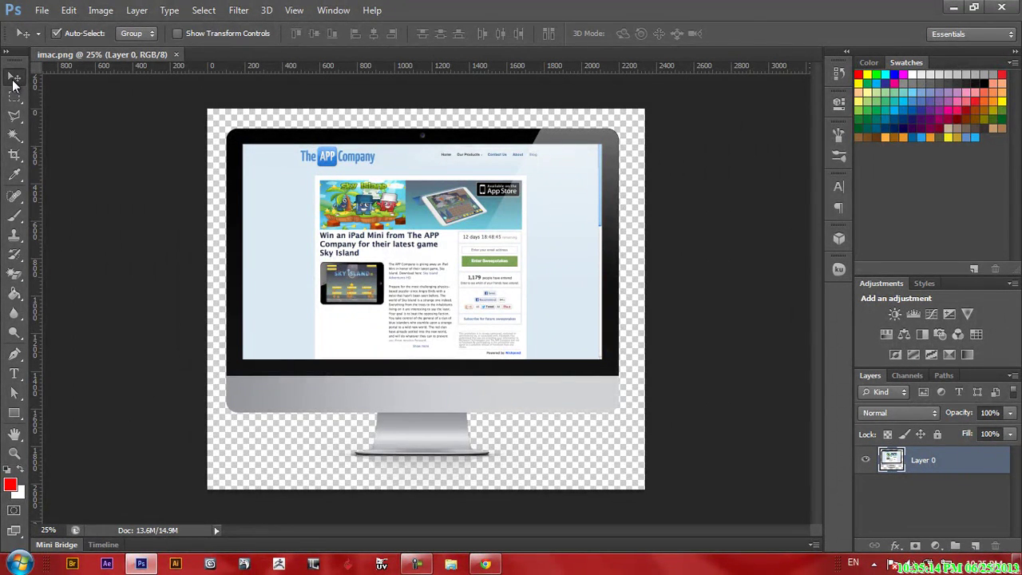
pyautogui.moveTo(423, 254); pyautogui.dragTo(418, 293)
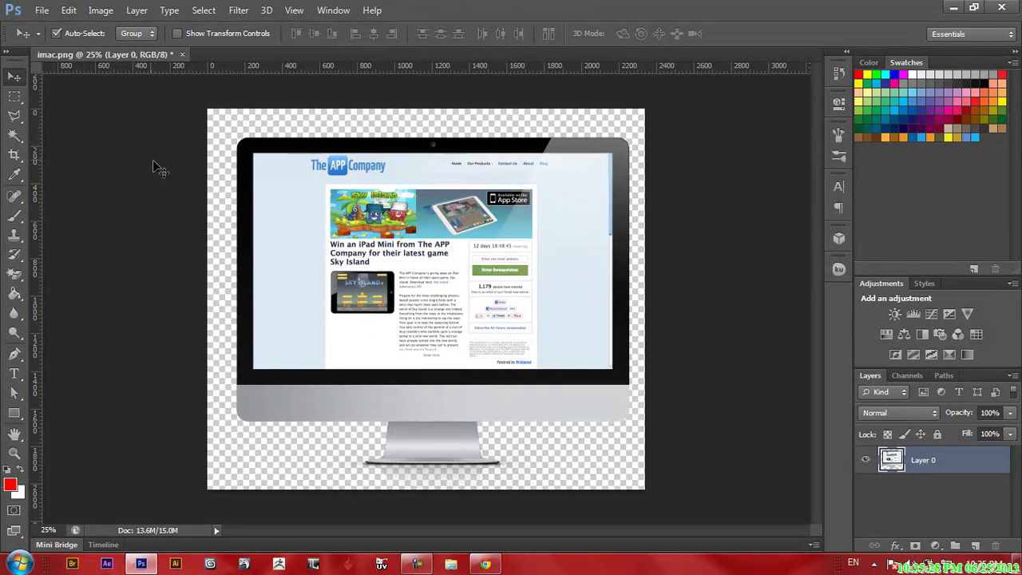
# Make a rectangular marquee selection around the website shown inside the iMac's screen.
pyautogui.click(15, 97)
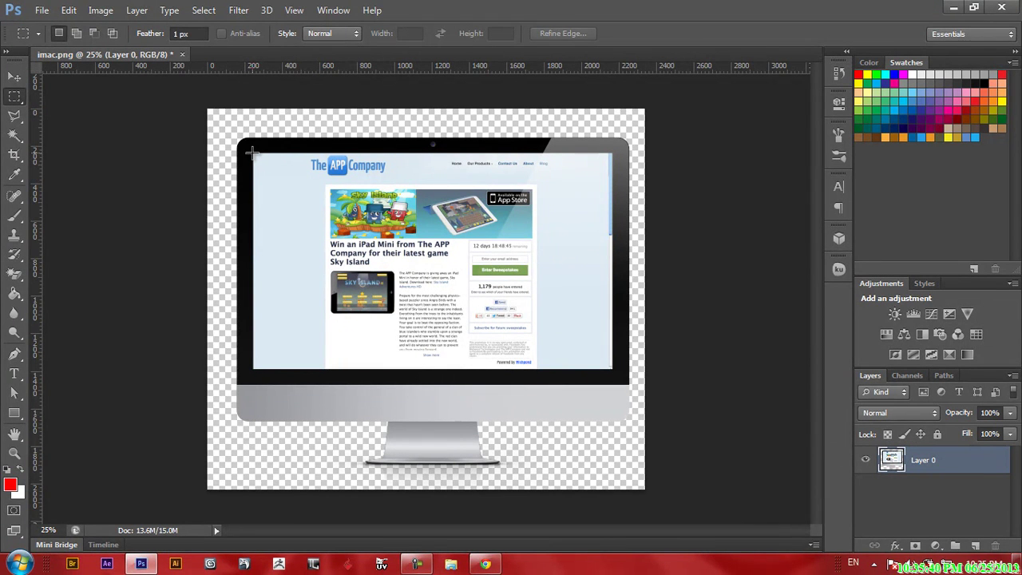
pyautogui.click(14, 452)
pyautogui.click(308, 205)
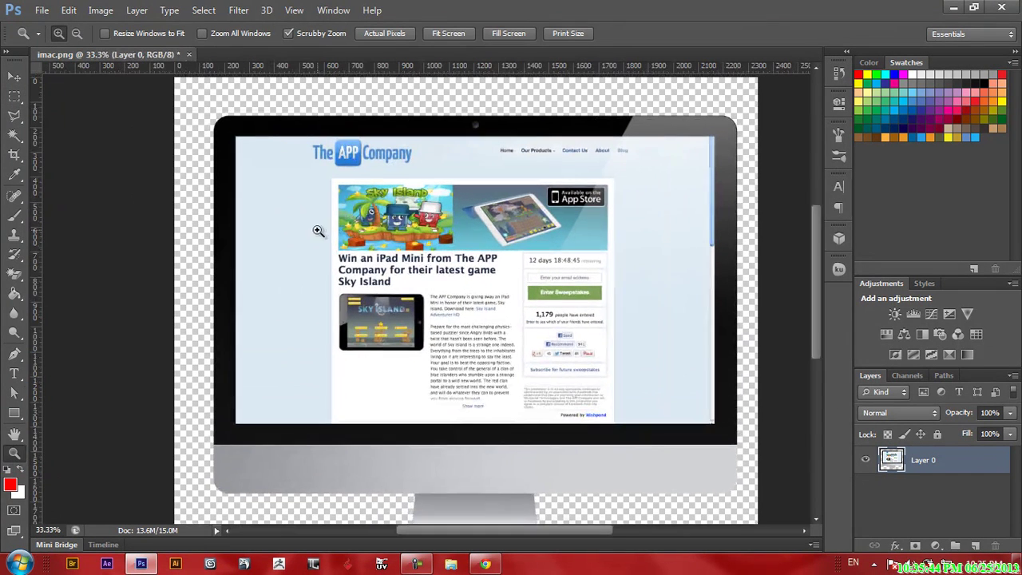
pyautogui.click(14, 95)
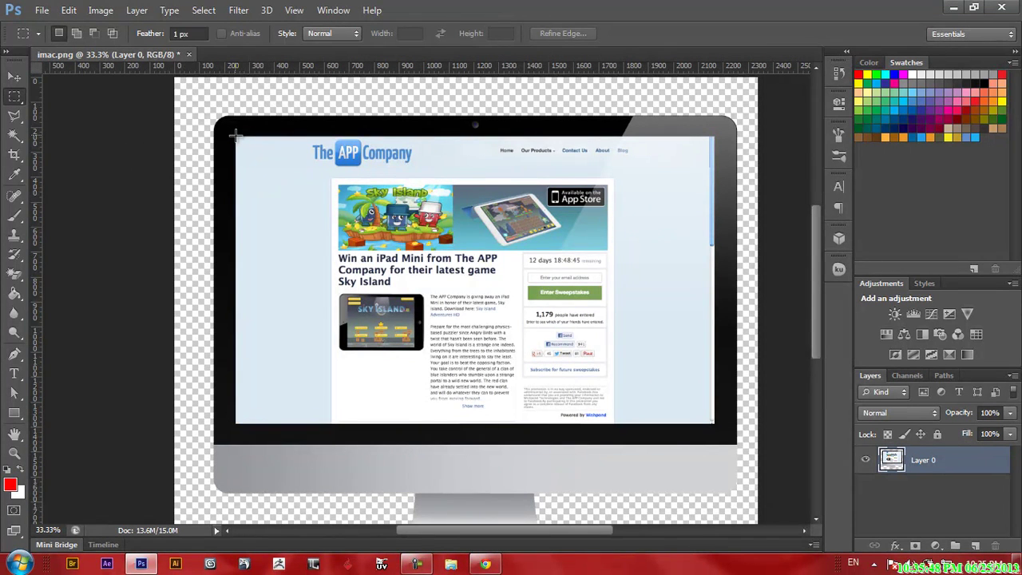
pyautogui.moveTo(305, 193); pyautogui.dragTo(709, 426)
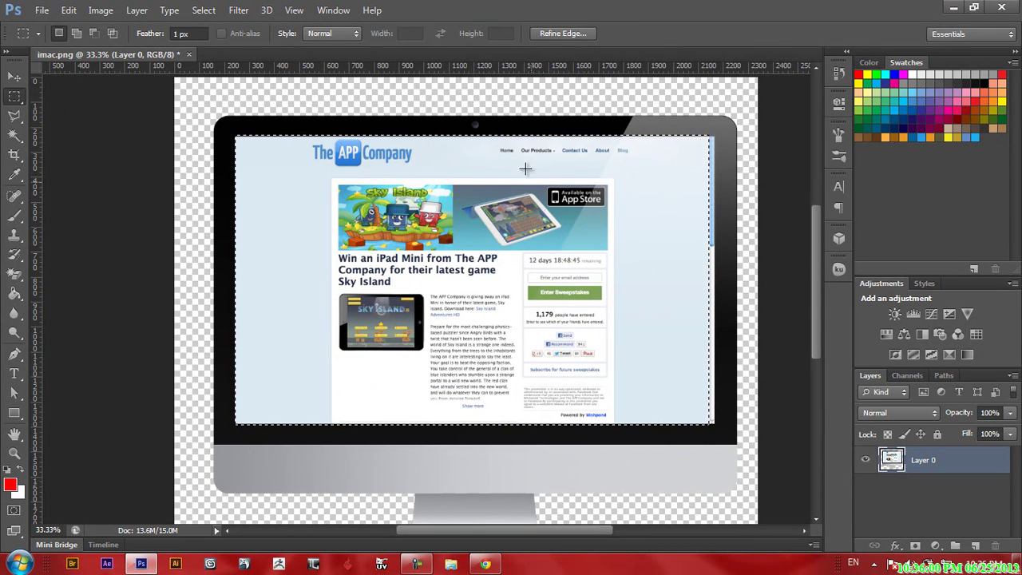
pyautogui.moveTo(817, 237); pyautogui.dragTo(814, 230)
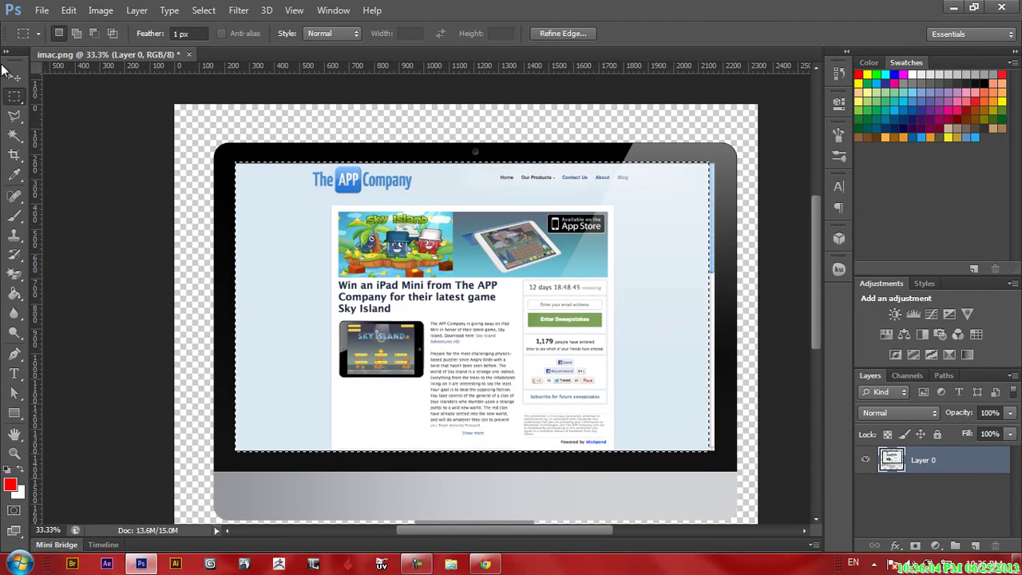
pyautogui.rightClick(426, 241)
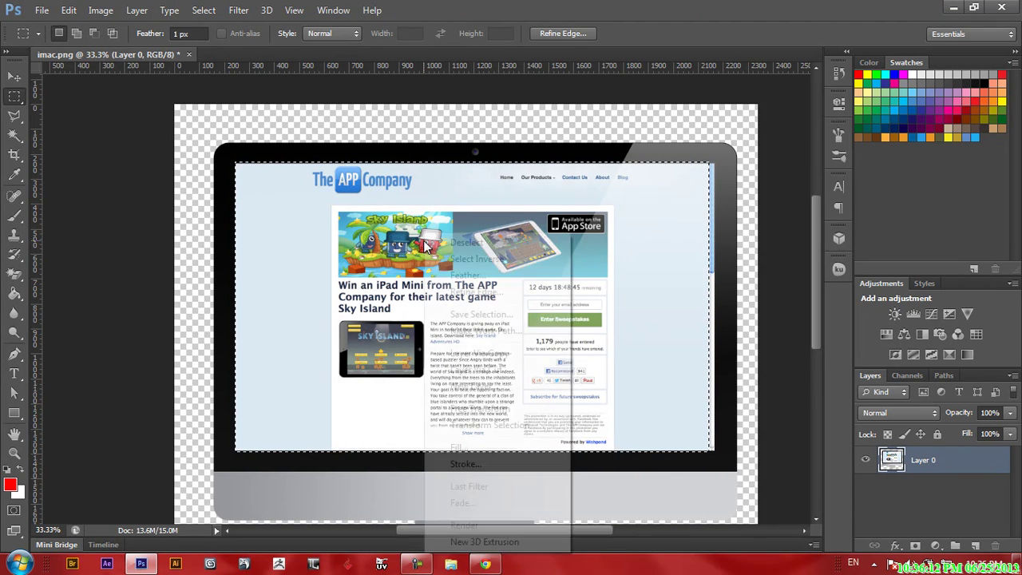
pyautogui.click(478, 425)
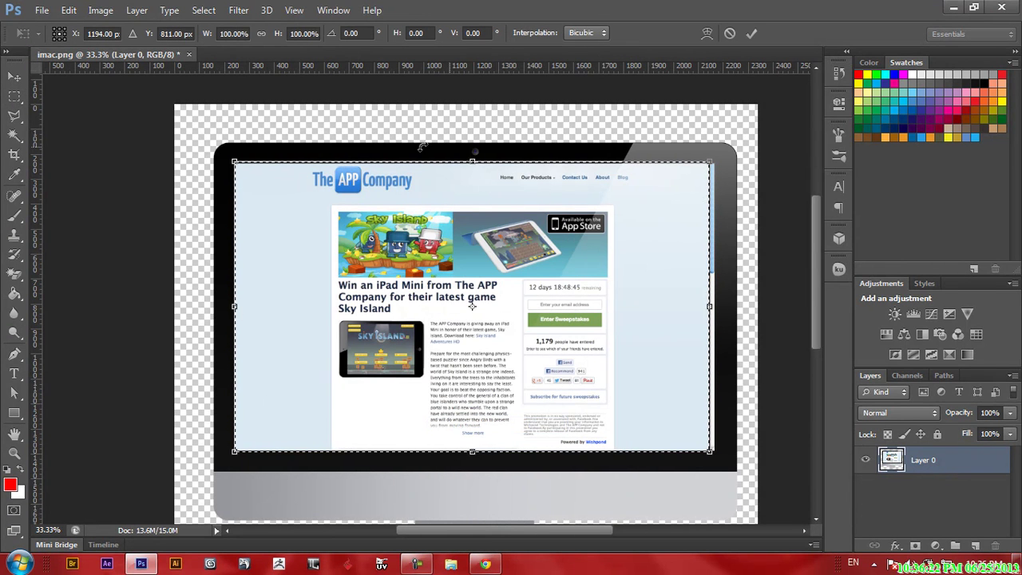
pyautogui.moveTo(814, 273); pyautogui.dragTo(813, 261)
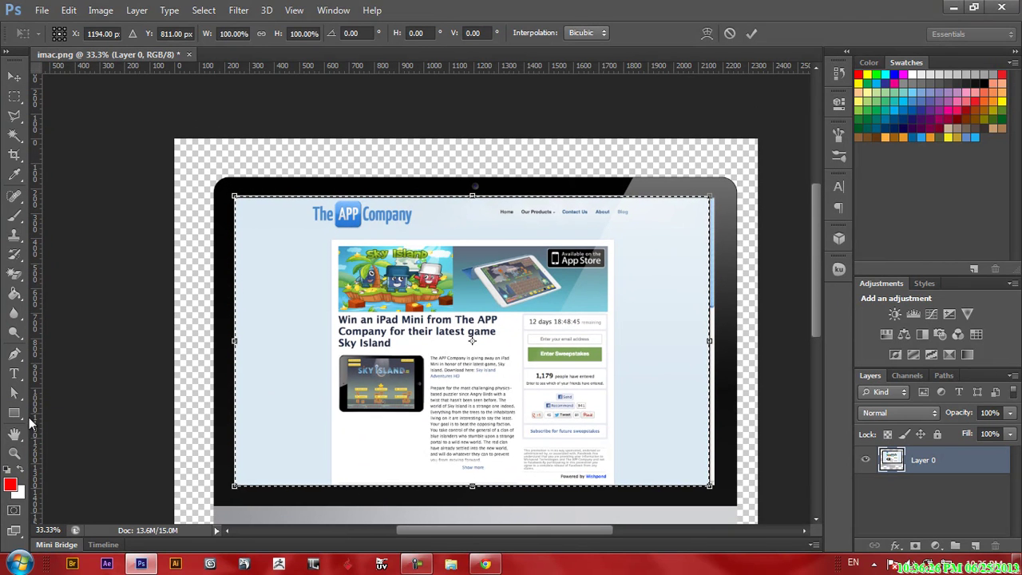
# Use Transform Selection to lower the selection's upper edge to the top border of the iMac's screen.
pyautogui.click(14, 453)
pyautogui.click(463, 221)
pyautogui.click(463, 221)
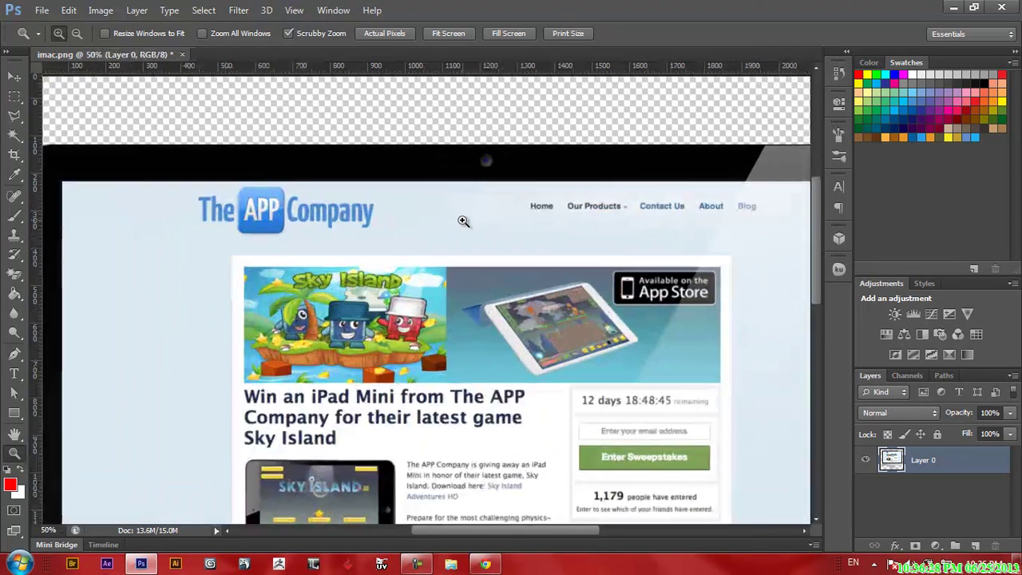
pyautogui.moveTo(470, 528)
pyautogui.mouseDown()
pyautogui.moveTo(555, 521)
pyautogui.moveTo(416, 518)
pyautogui.moveTo(458, 518)
pyautogui.mouseUp()
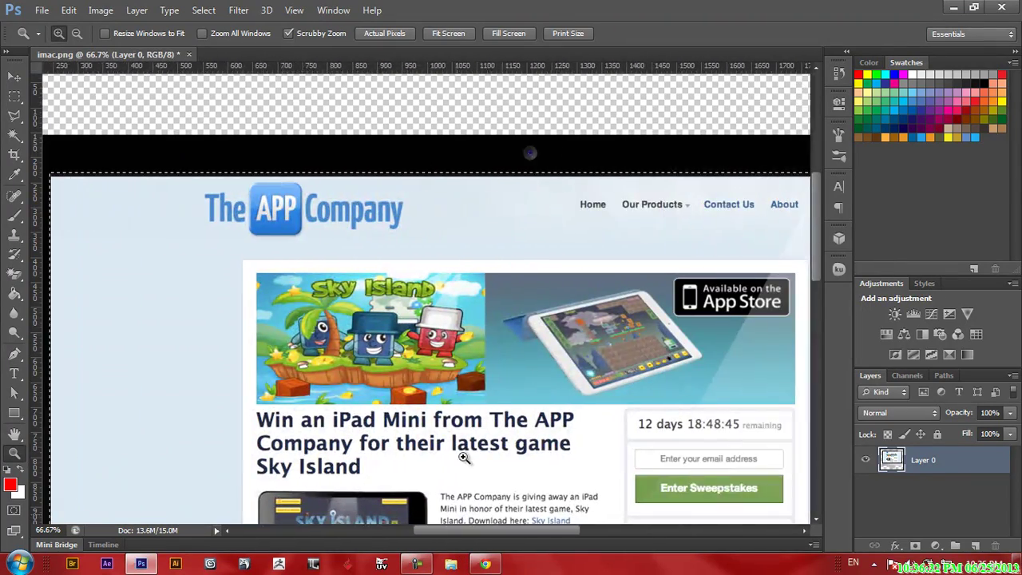
pyautogui.rightClick(435, 285)
pyautogui.click(12, 112)
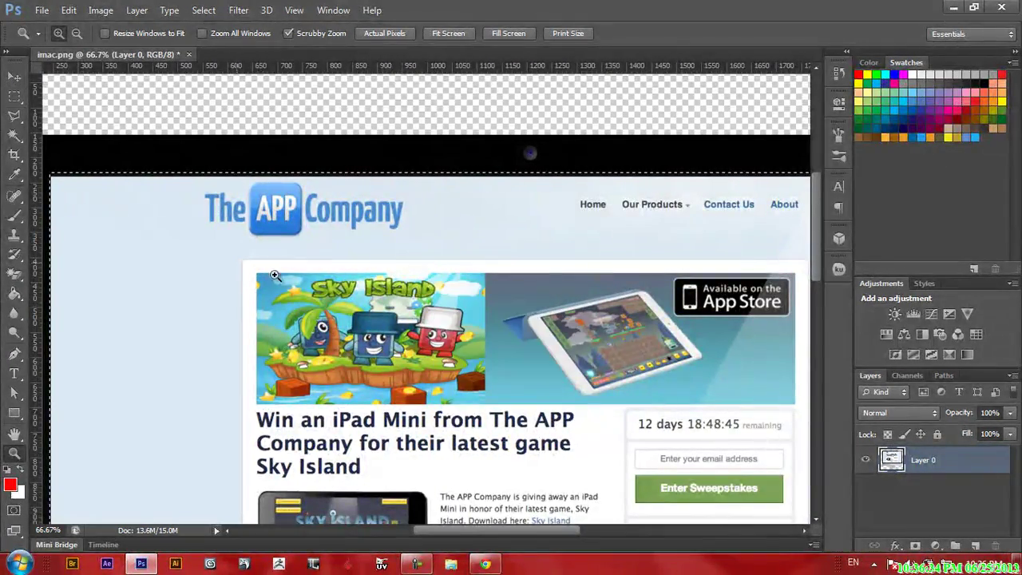
pyautogui.click(16, 96)
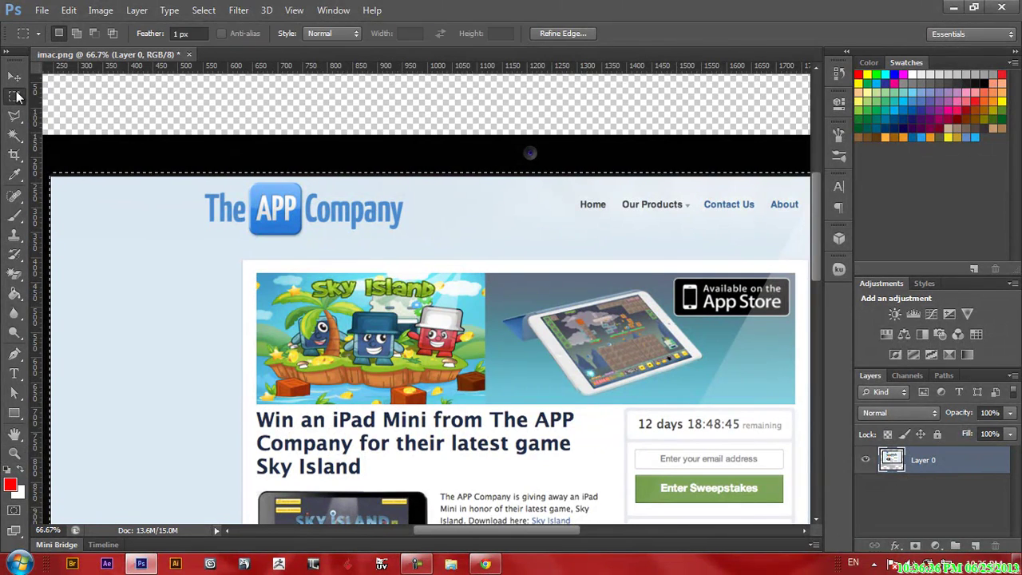
pyautogui.rightClick(399, 281)
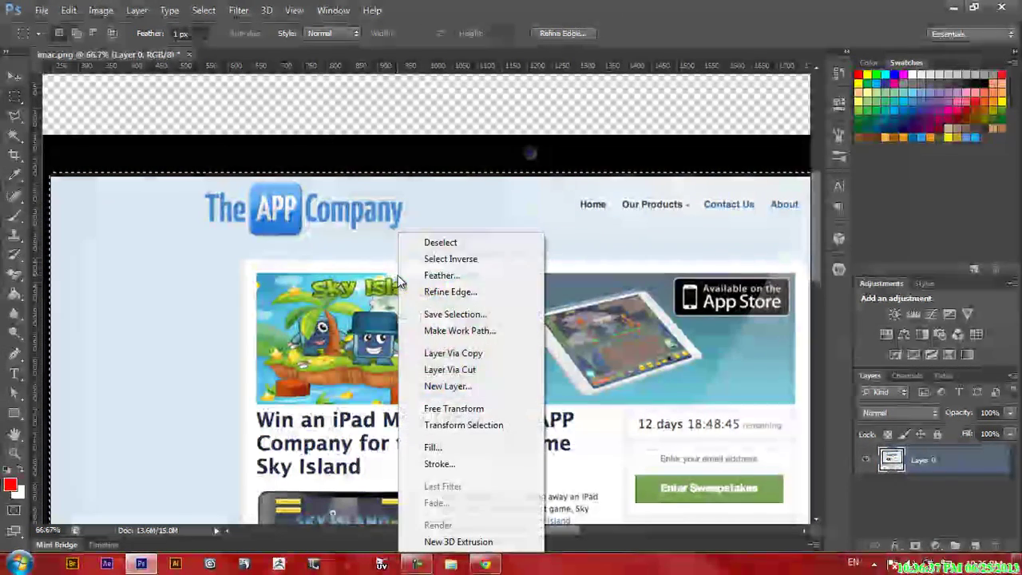
pyautogui.click(463, 425)
pyautogui.moveTo(524, 172); pyautogui.dragTo(524, 176)
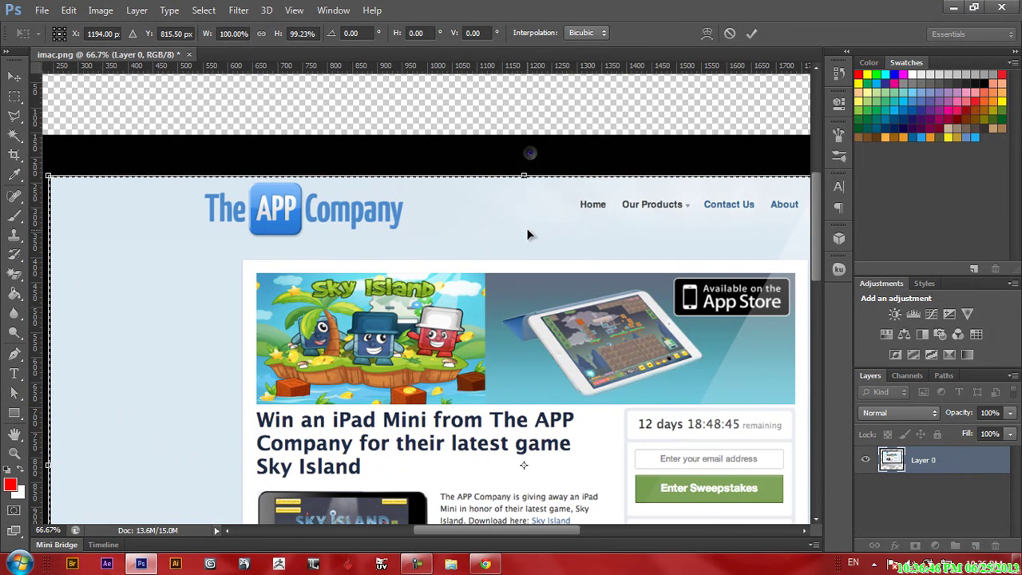
pyautogui.click(732, 36)
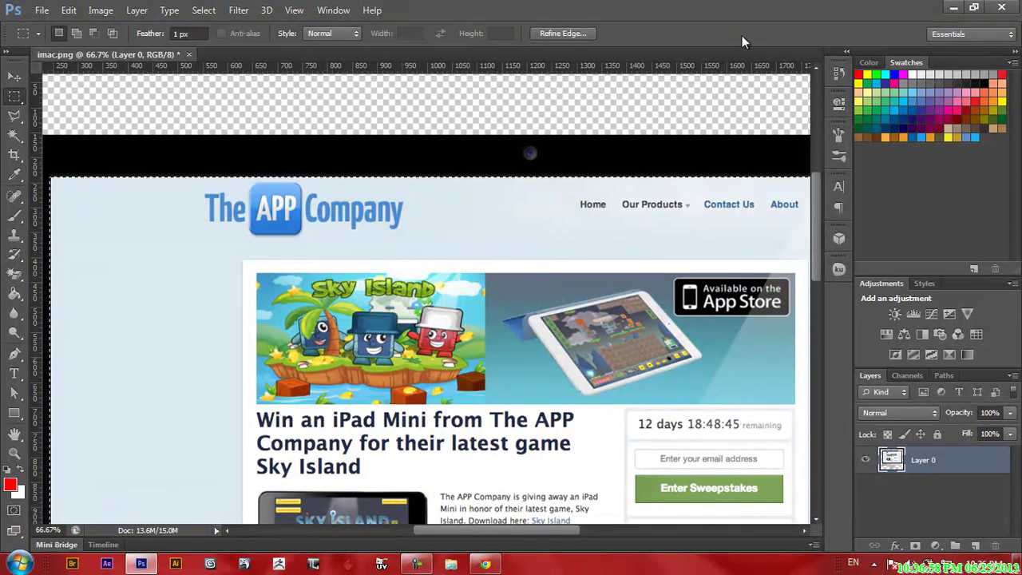
# Try copying the selected screen content to a new layer, and undo the copy.
pyautogui.moveTo(815, 275); pyautogui.dragTo(813, 293)
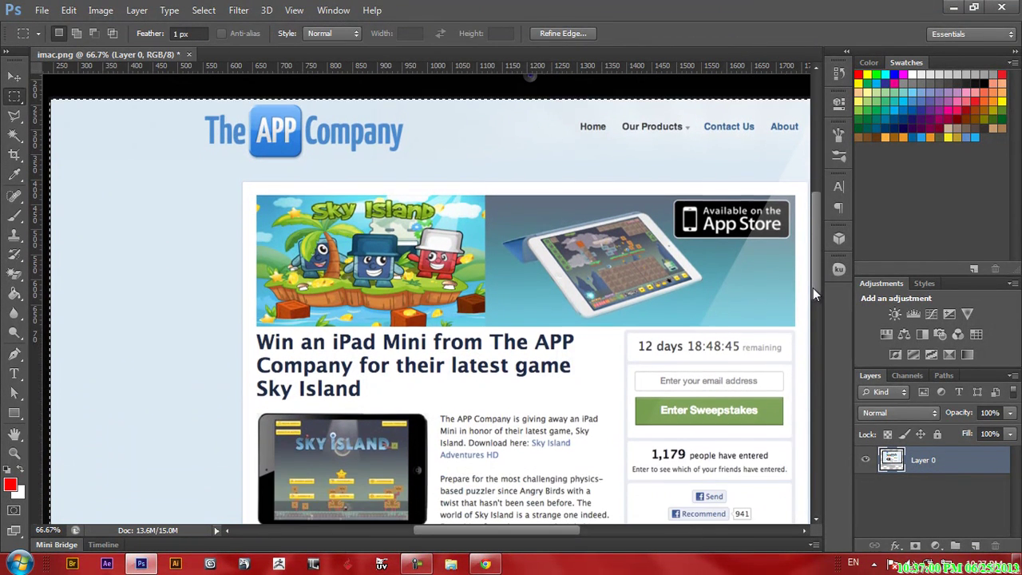
pyautogui.hotkey('ctrl', '-')
pyautogui.hotkey('ctrl', '-')
pyautogui.hotkey('ctrl', '-')
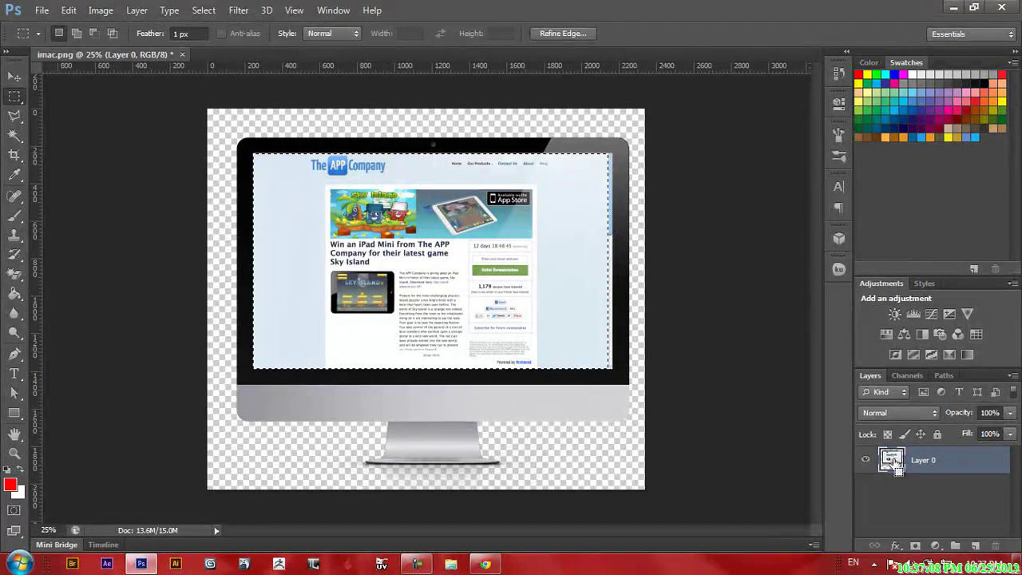
pyautogui.hotkey('ctrl', 'j')
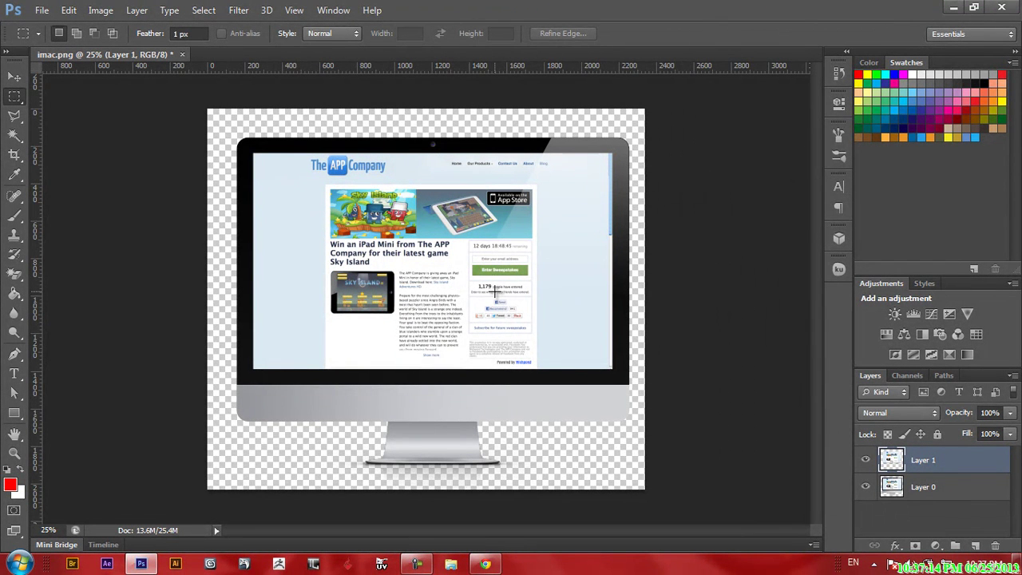
pyautogui.hotkey('ctrl', 'z')
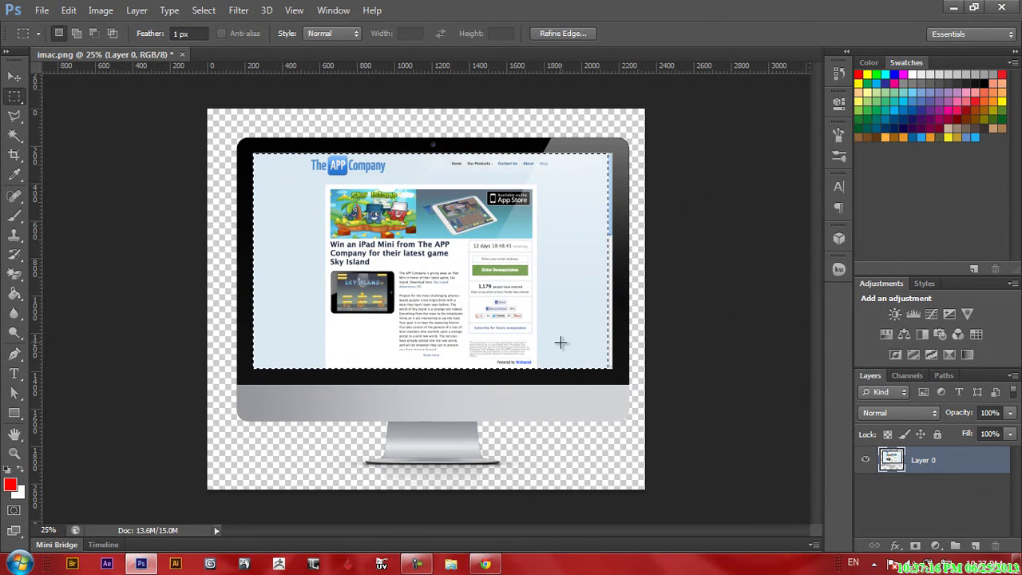
# Cut the selected website content out of the iMac's screen.
pyautogui.click(73, 11)
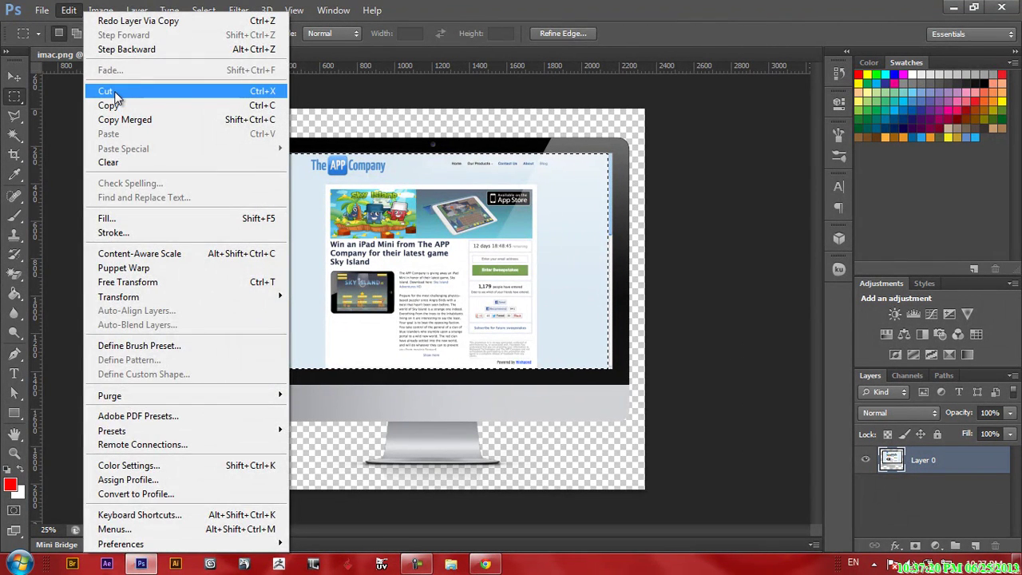
pyautogui.click(112, 93)
pyautogui.hotkey('ctrl', 'd')
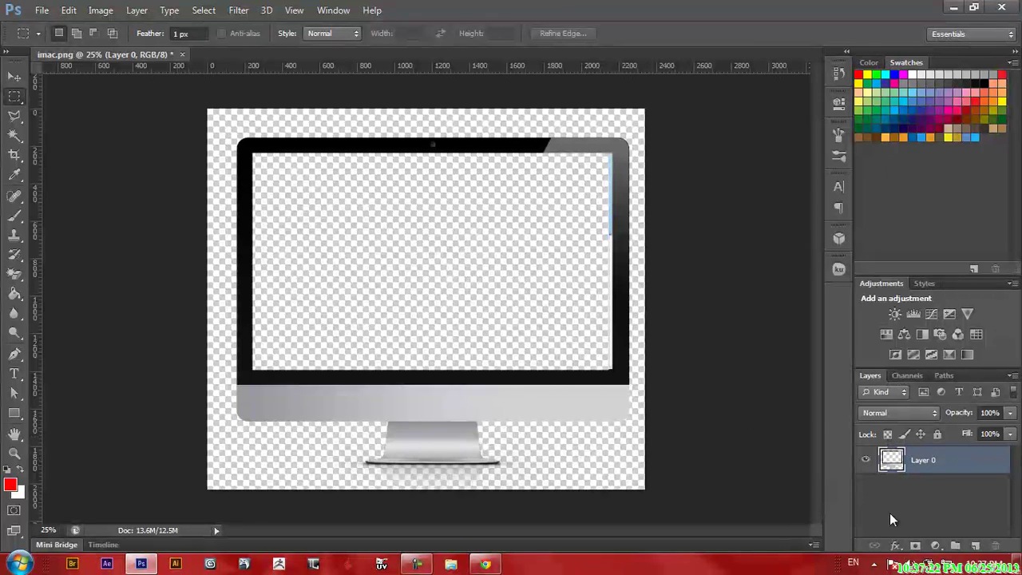
# Add a new empty layer above the iMac frame layer.
pyautogui.click(976, 548)
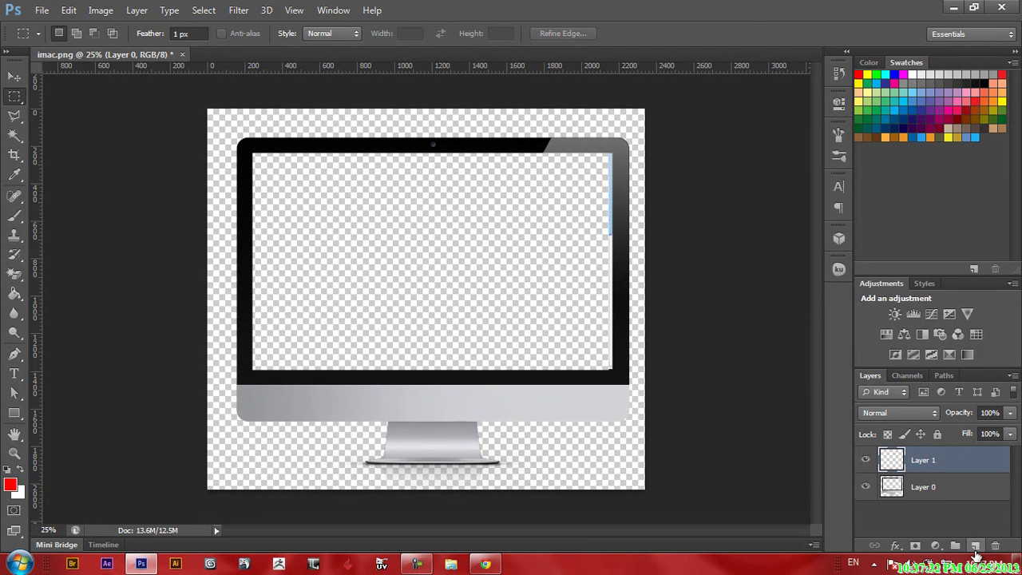
pyautogui.click(69, 11)
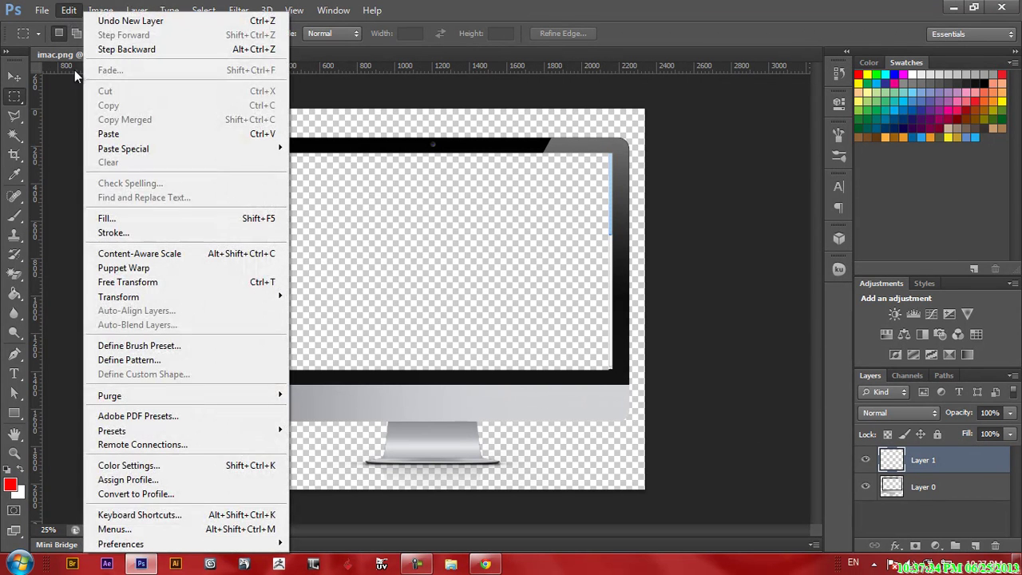
pyautogui.click(107, 133)
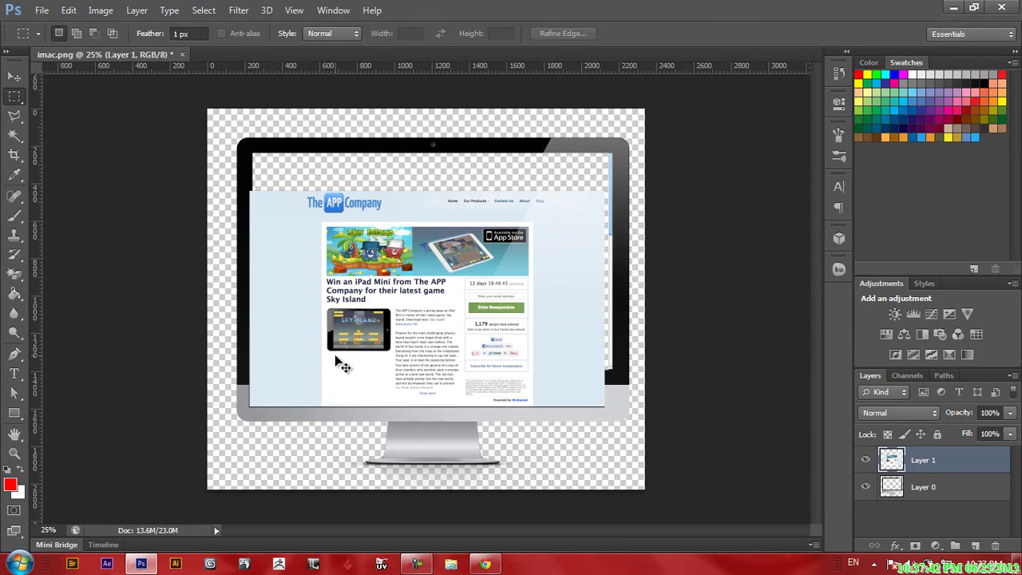
pyautogui.hotkey('ctrl', 'z')
# Paste the cut website content in place on the new layer, at its original position inside the iMac's screen.
pyautogui.click(69, 10)
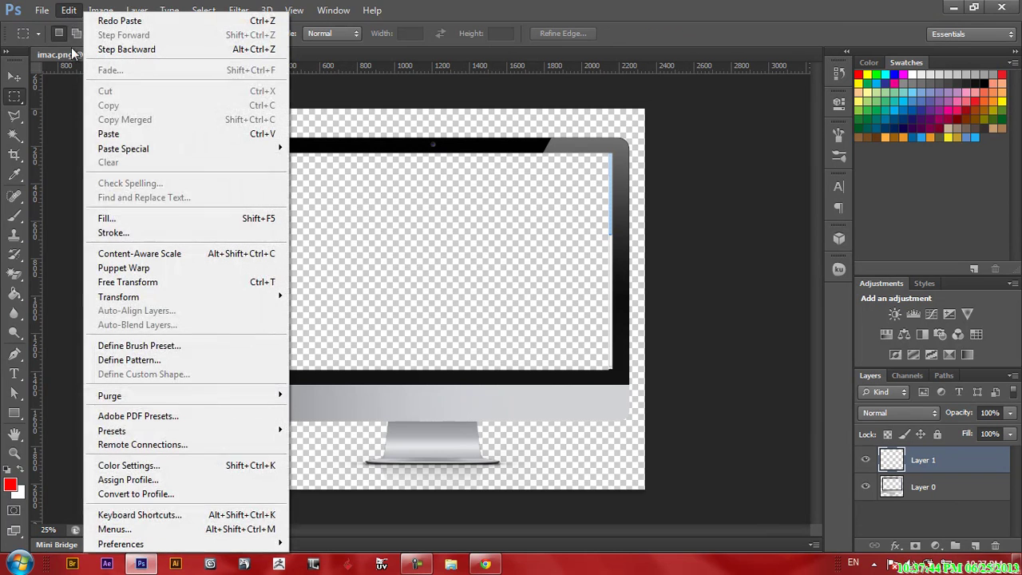
pyautogui.moveTo(116, 149)
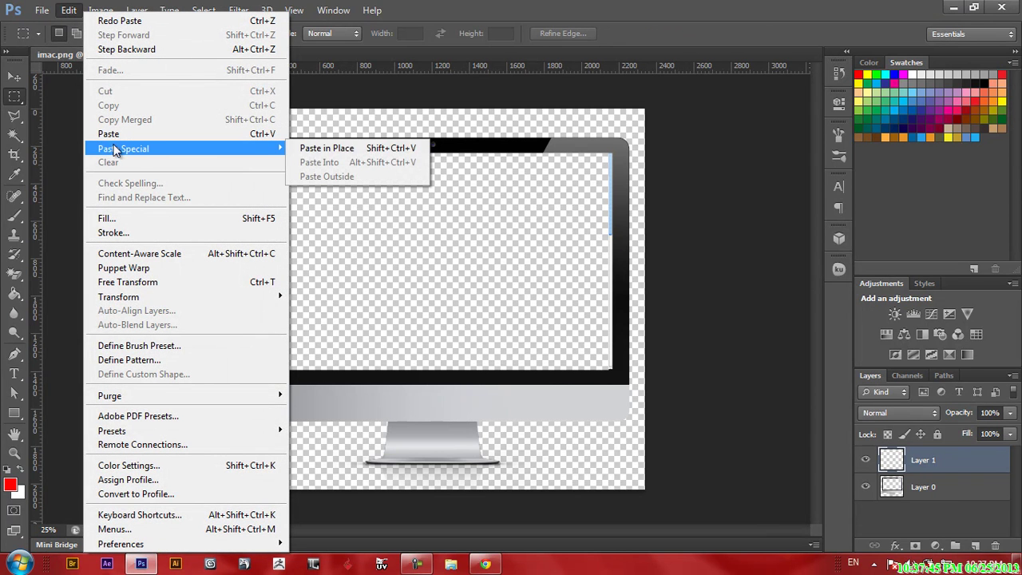
pyautogui.click(327, 149)
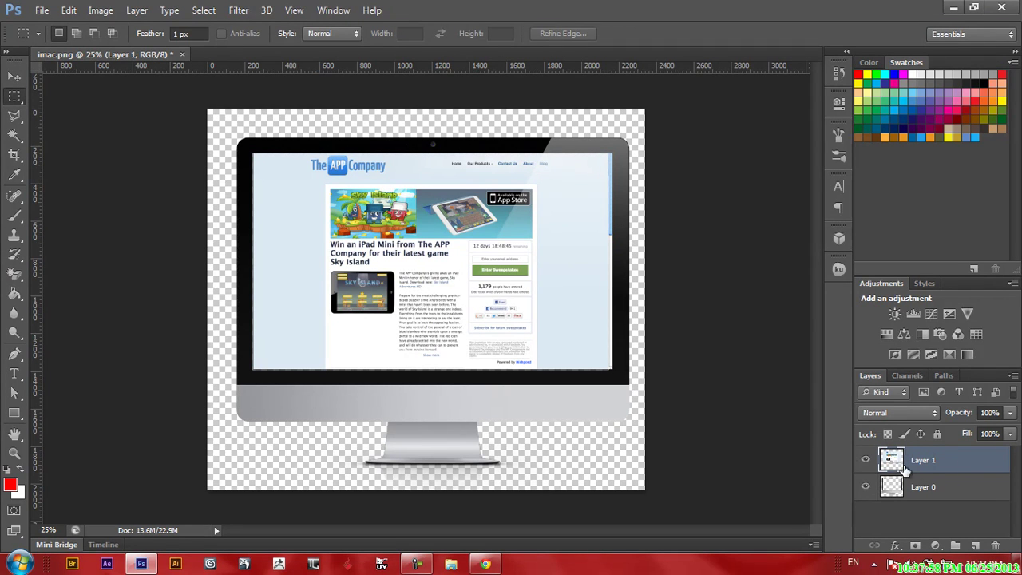
# Hide and reshow Layer 1 to check that the website is separate from the monitor frame.
pyautogui.click(952, 487)
pyautogui.click(867, 461)
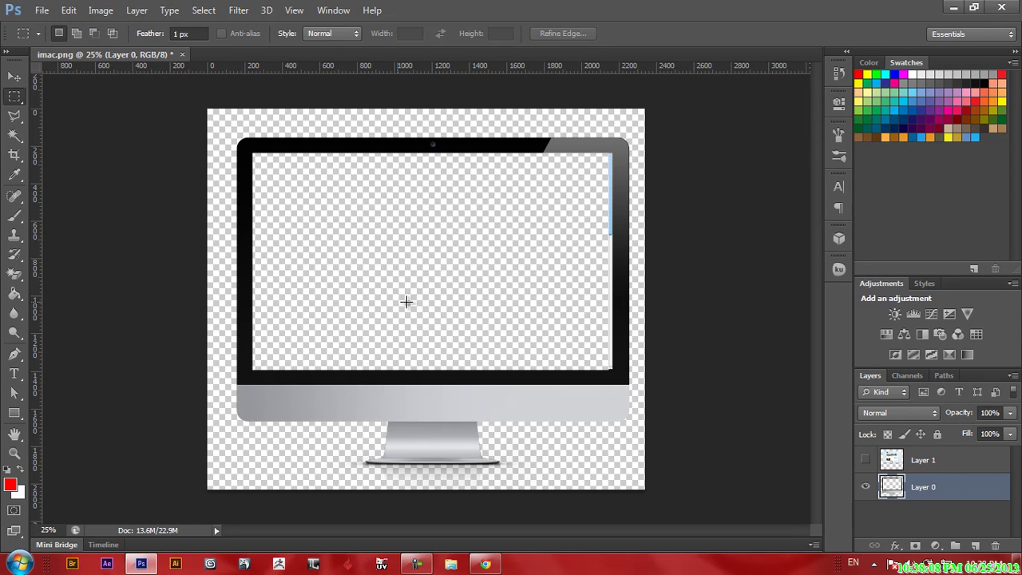
pyautogui.click(865, 463)
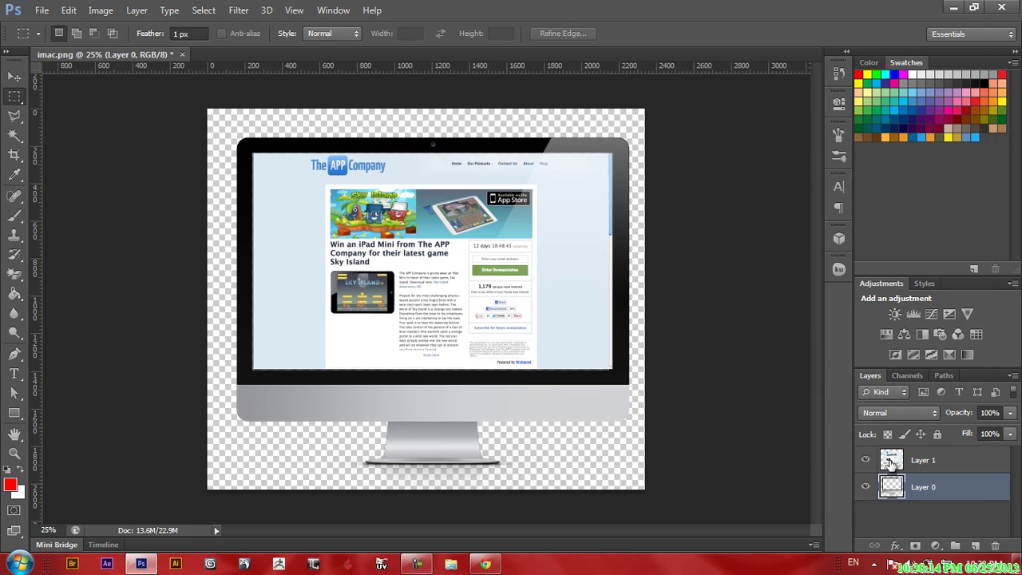
# Make a rectangular marquee selection on Layer 1 around the website's header strip with the logo and navigation links.
pyautogui.click(890, 462)
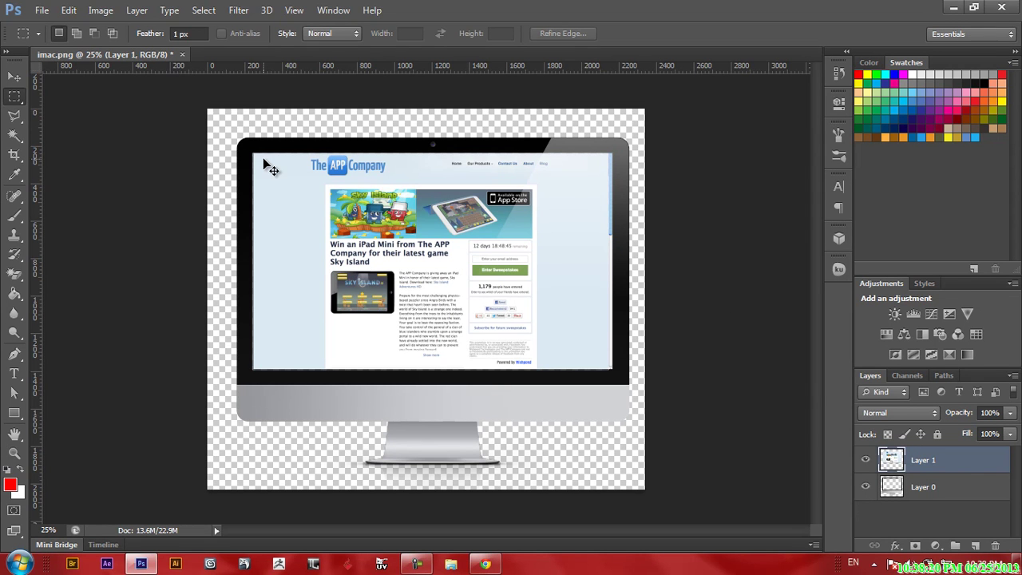
pyautogui.hotkey('ctrl', '+')
pyautogui.hotkey('ctrl', '+')
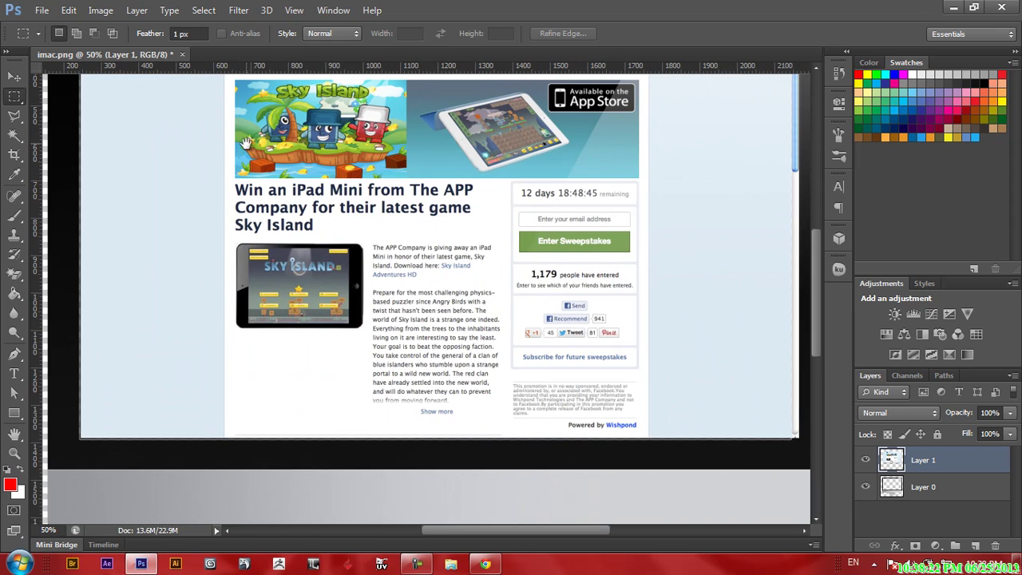
pyautogui.moveTo(257, 173); pyautogui.dragTo(260, 195)
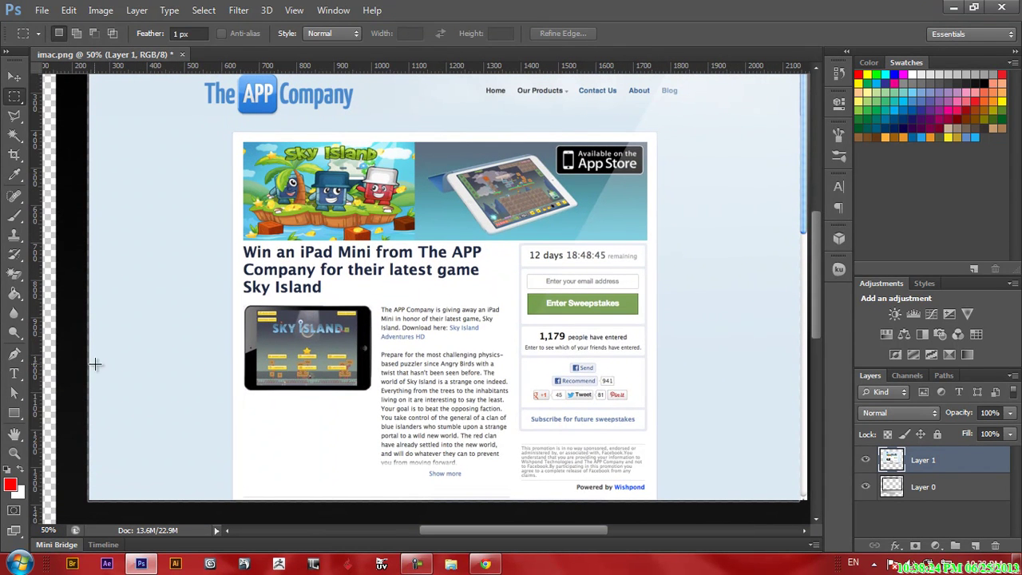
pyautogui.click(14, 434)
pyautogui.moveTo(499, 259); pyautogui.dragTo(479, 334)
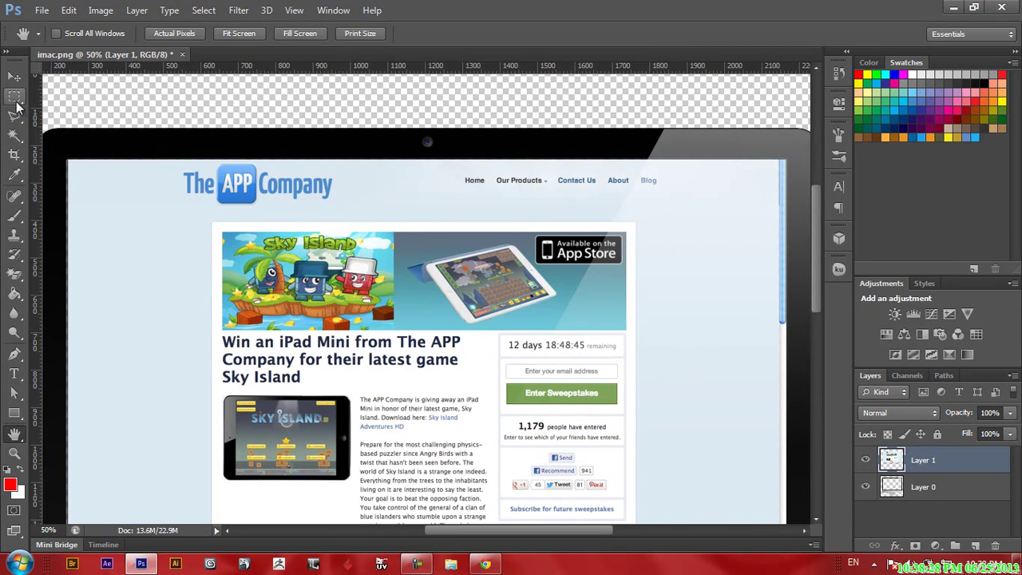
pyautogui.click(15, 97)
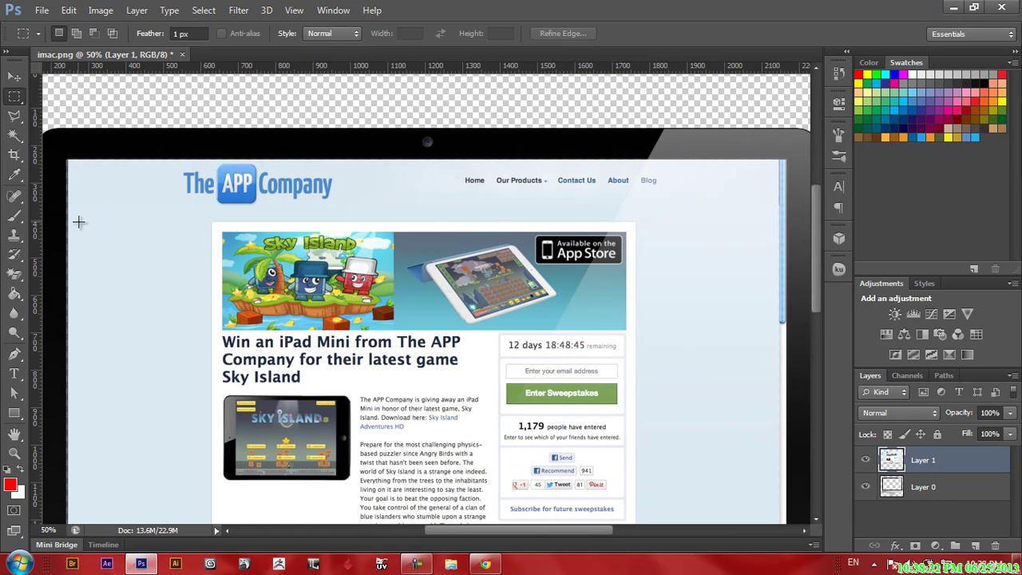
pyautogui.moveTo(695, 160); pyautogui.dragTo(781, 159)
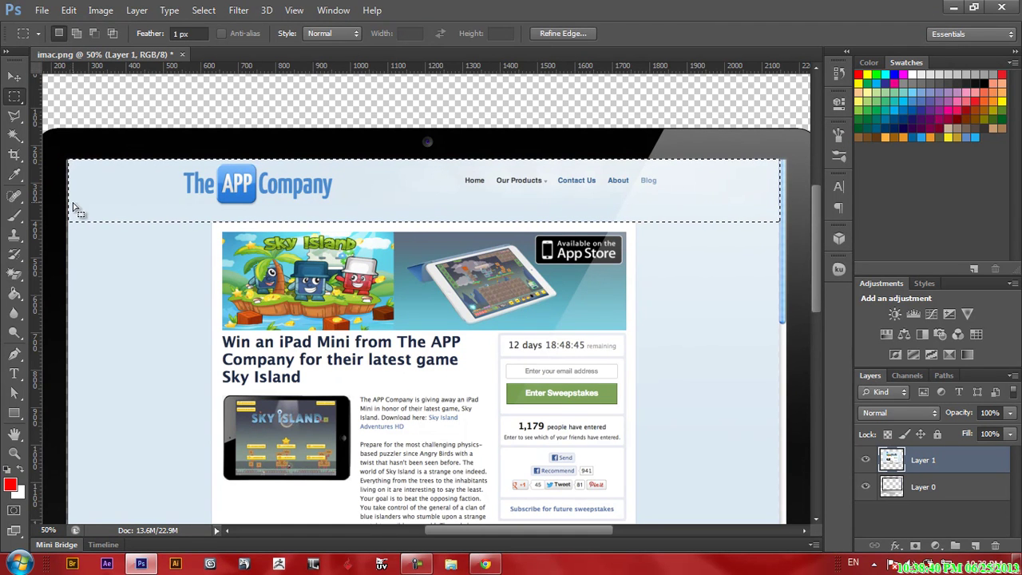
# Add a new layer and cut the selected header strip out of Layer 1.
pyautogui.click(68, 9)
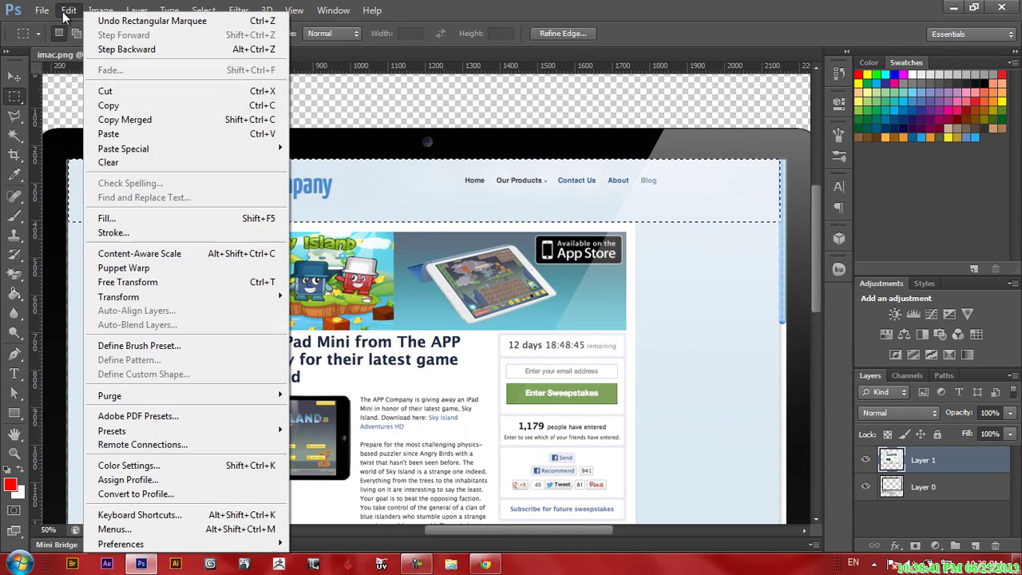
pyautogui.click(104, 106)
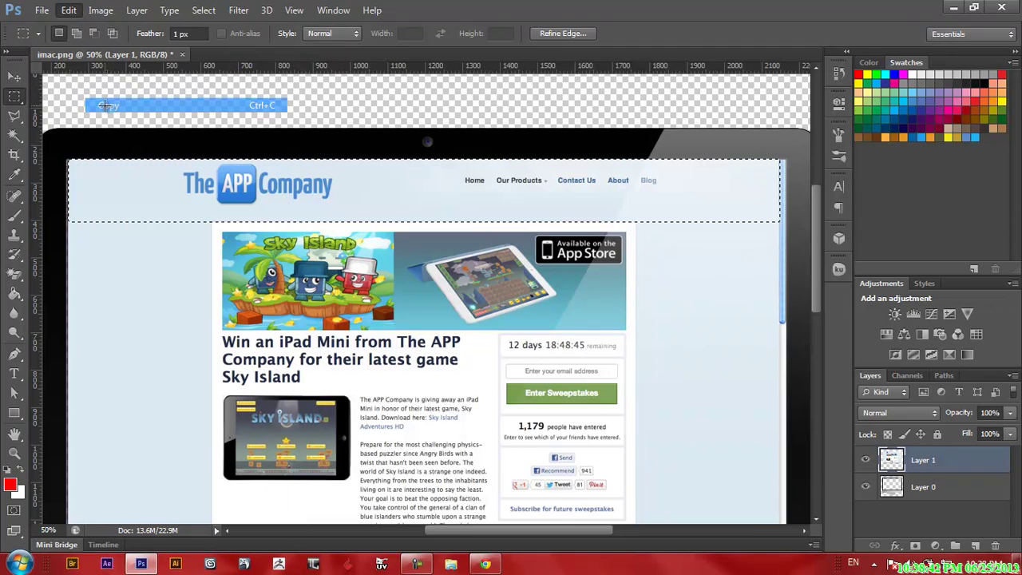
pyautogui.click(978, 548)
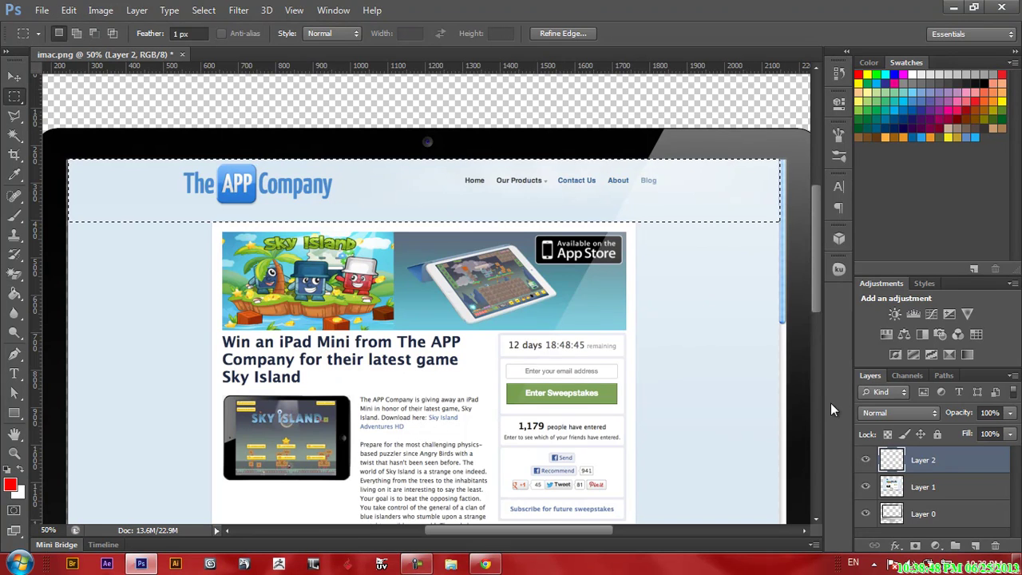
pyautogui.click(908, 489)
pyautogui.click(69, 10)
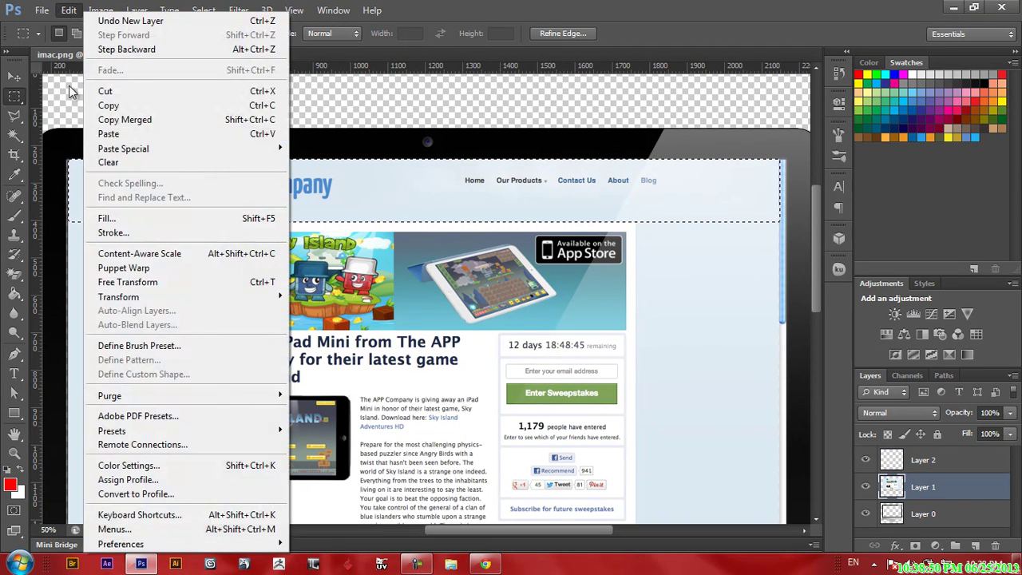
pyautogui.click(104, 92)
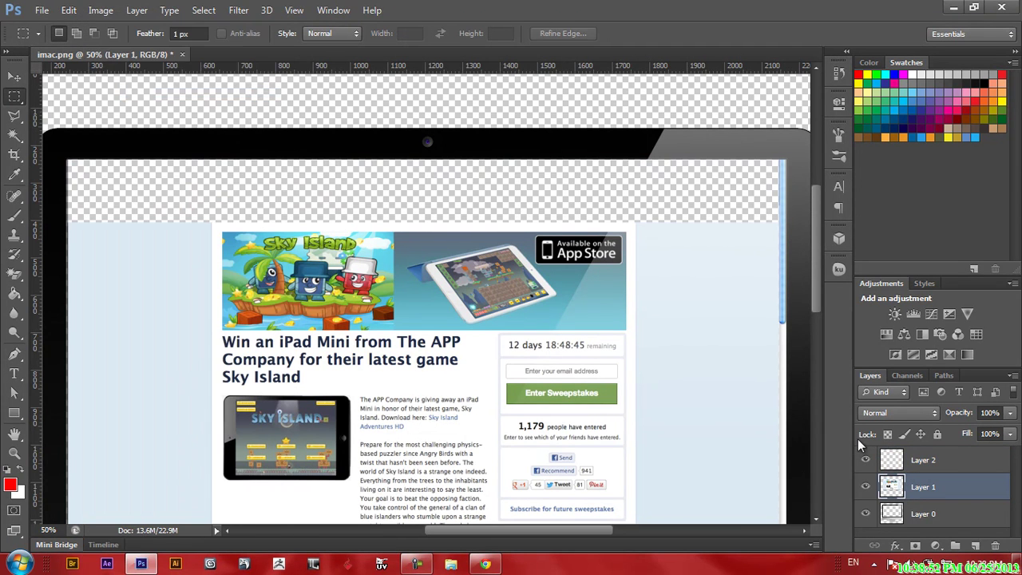
# Paste the header strip in place on Layer 2.
pyautogui.click(908, 461)
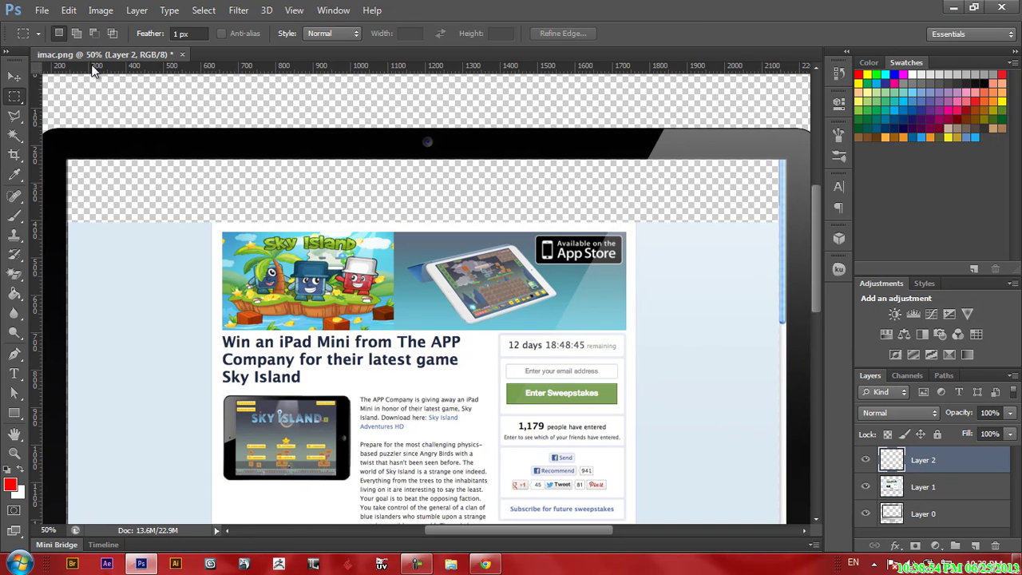
pyautogui.click(68, 10)
pyautogui.moveTo(144, 147)
pyautogui.click(351, 148)
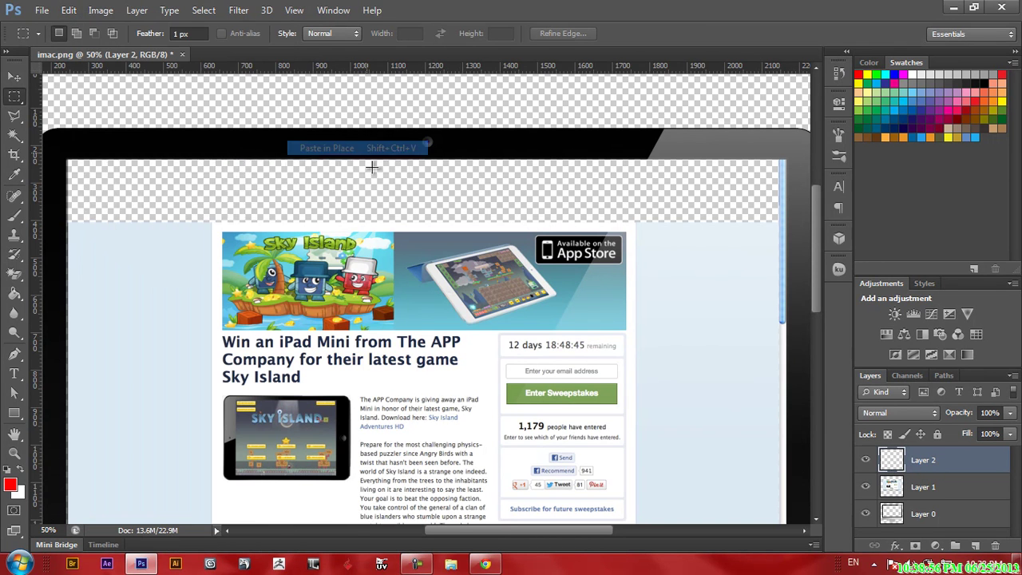
# Hide and reshow Layer 1 to check the separated header, and inspect the iMac screen's lower and right edges.
pyautogui.click(866, 486)
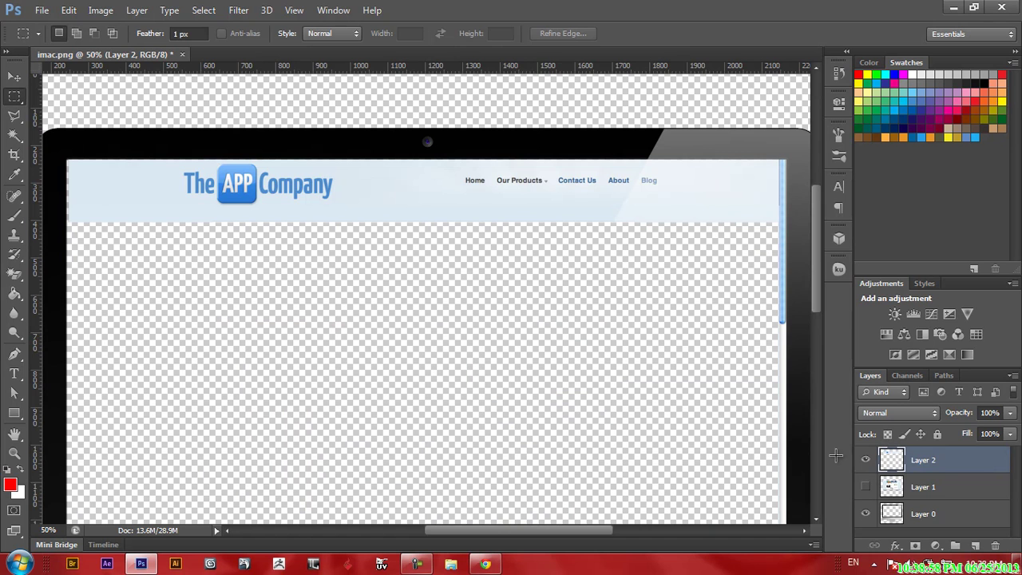
pyautogui.click(866, 486)
pyautogui.moveTo(816, 280); pyautogui.dragTo(821, 325)
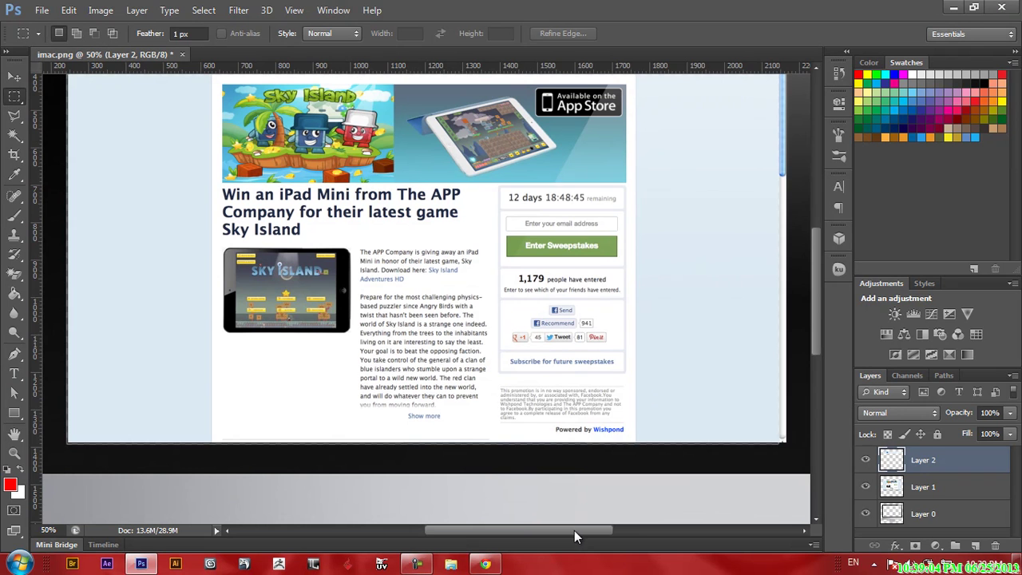
pyautogui.moveTo(574, 531); pyautogui.dragTo(610, 531)
pyautogui.moveTo(805, 280); pyautogui.dragTo(813, 249)
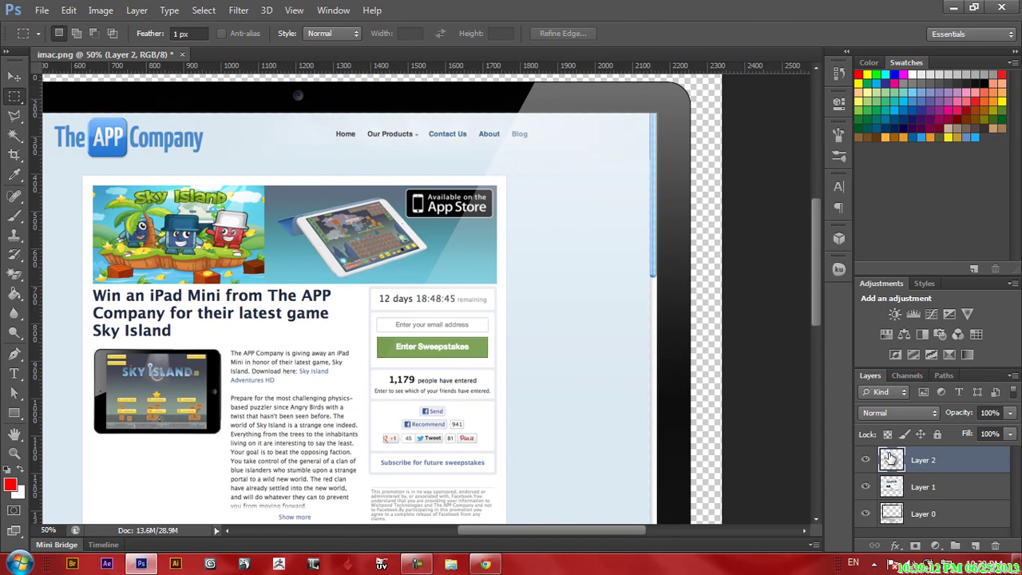
# Set the layer thumbnails to the largest size.
pyautogui.click(1012, 376)
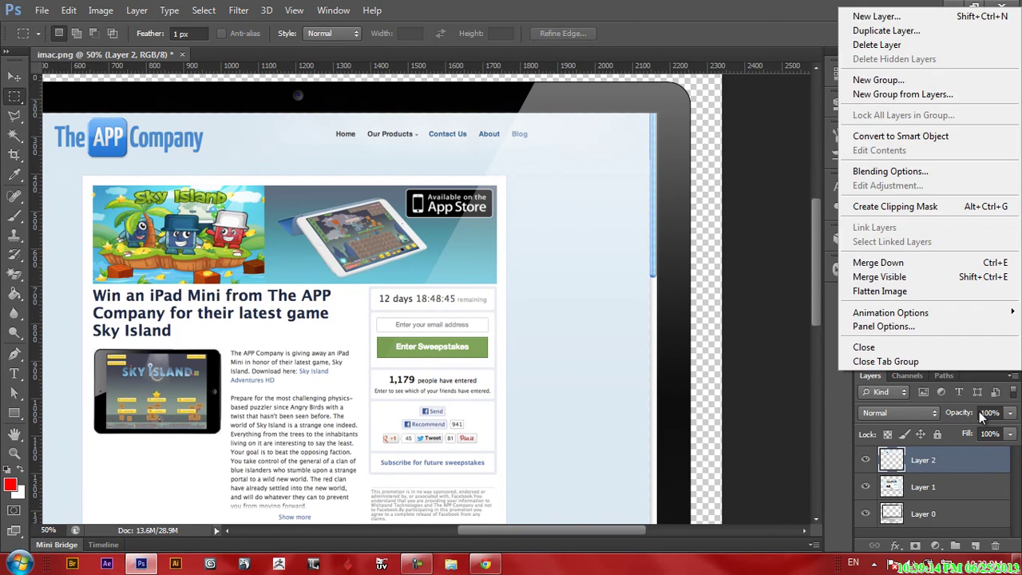
pyautogui.click(907, 322)
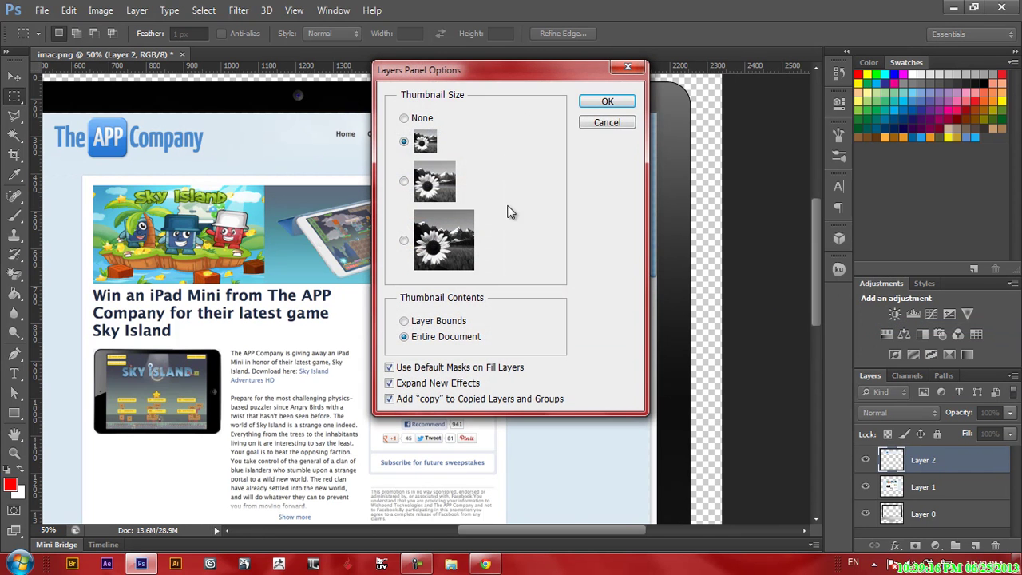
pyautogui.click(404, 240)
pyautogui.click(607, 101)
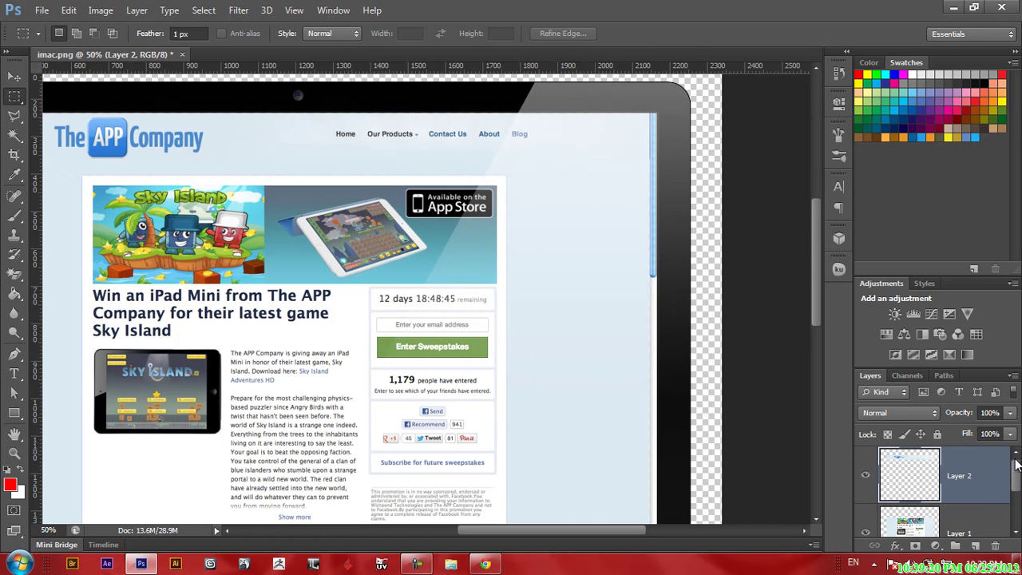
# Hide Layer 2 and Layer 1, and make Layer 0 with the monitor frame the active layer.
pyautogui.click(916, 524)
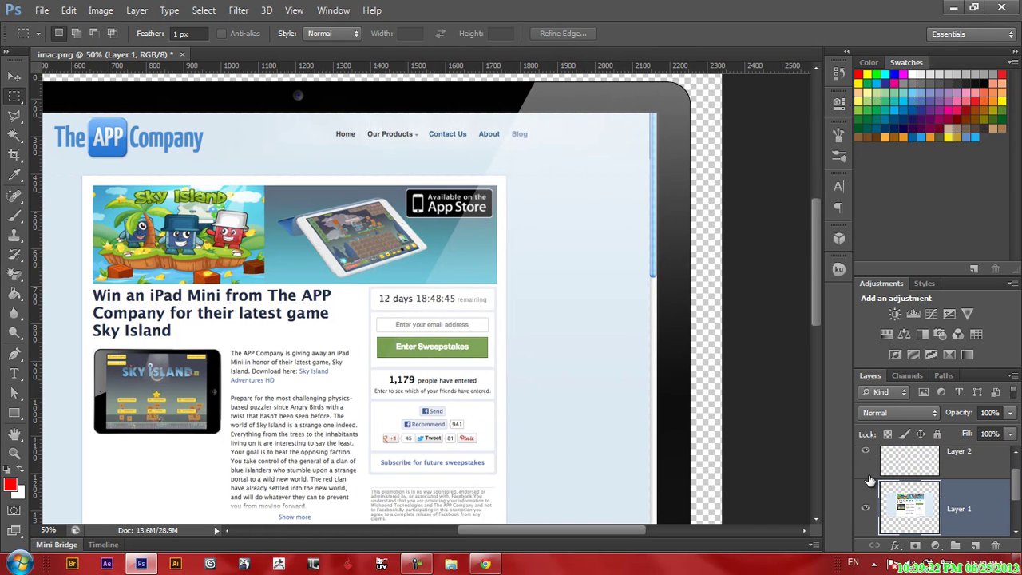
pyautogui.click(867, 454)
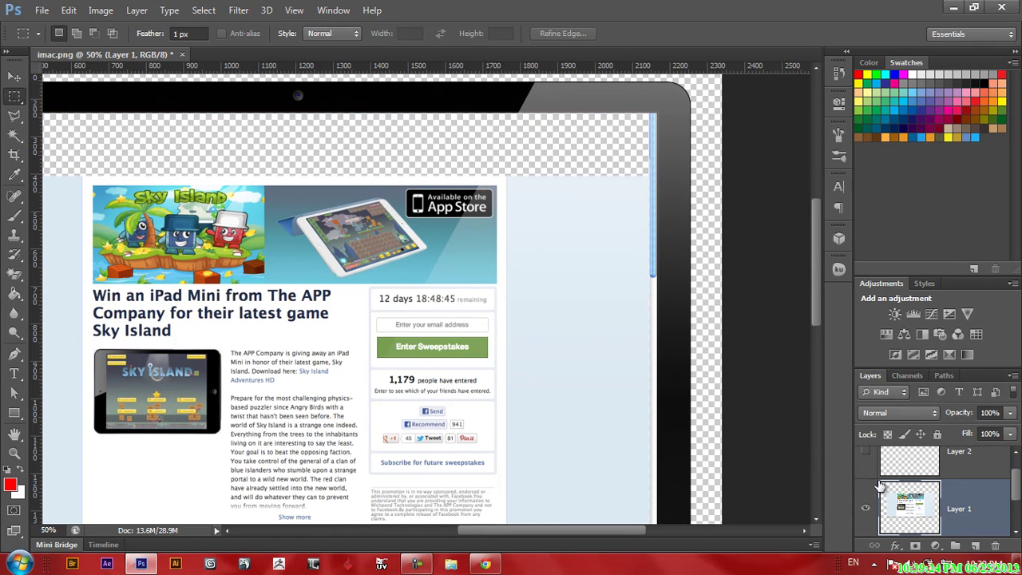
pyautogui.scroll(-1, 1016, 489)
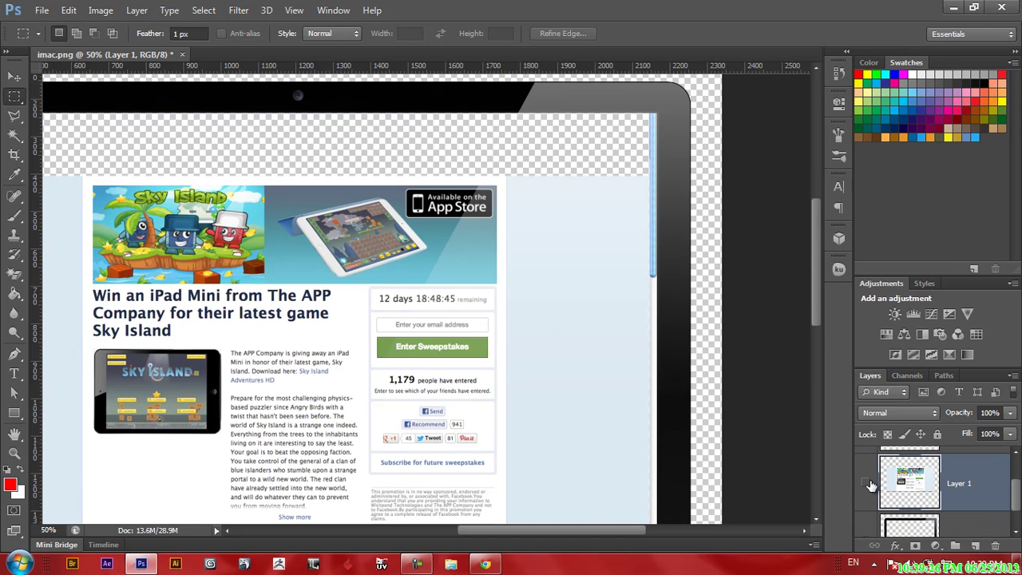
pyautogui.click(865, 482)
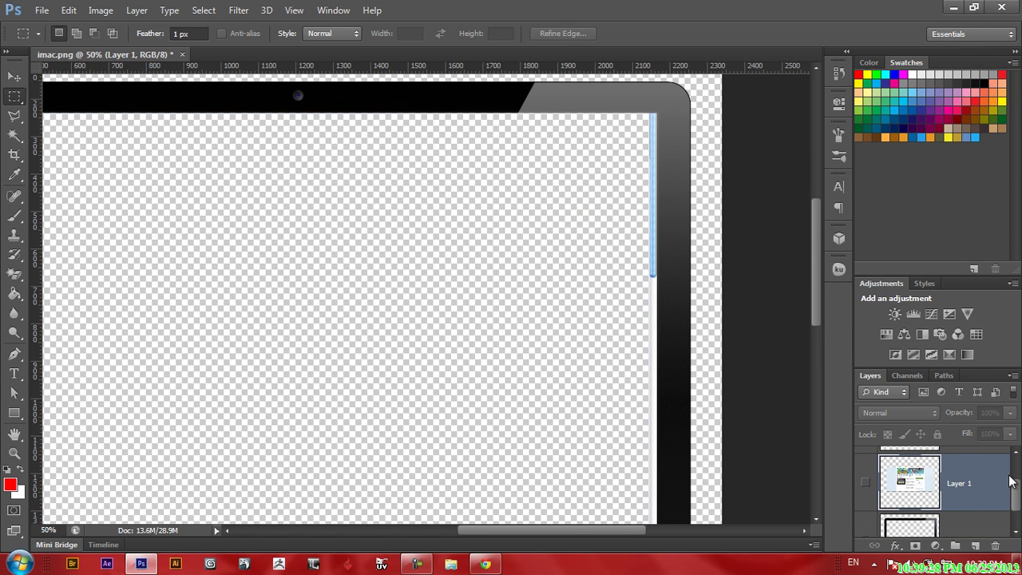
pyautogui.scroll(-1, 1016, 502)
pyautogui.click(958, 503)
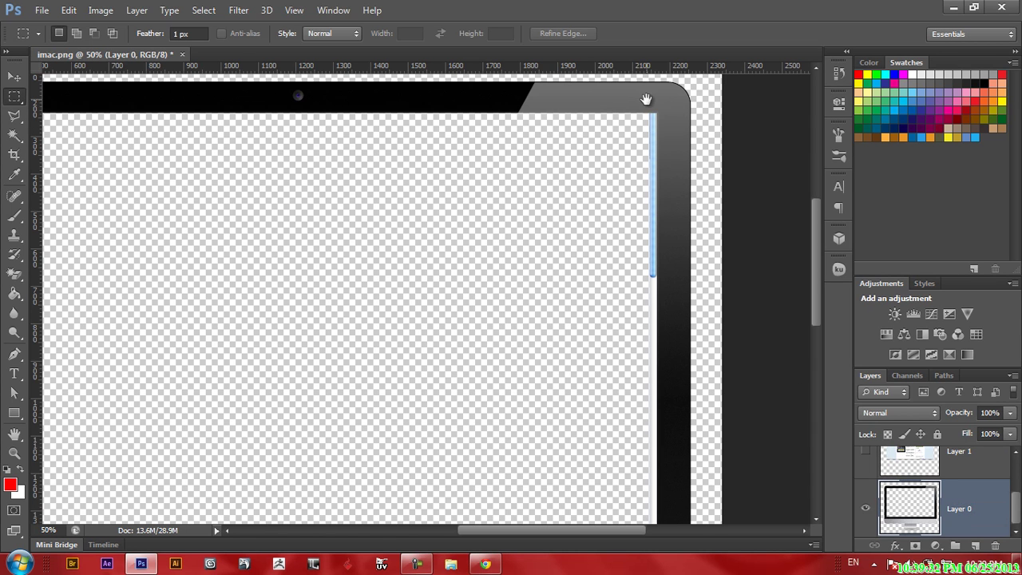
# Make a rectangular marquee selection around the leftover scrollbar strip along the right edge of the iMac's screen.
pyautogui.click(14, 76)
pyautogui.click(14, 97)
pyautogui.moveTo(649, 118); pyautogui.dragTo(657, 430)
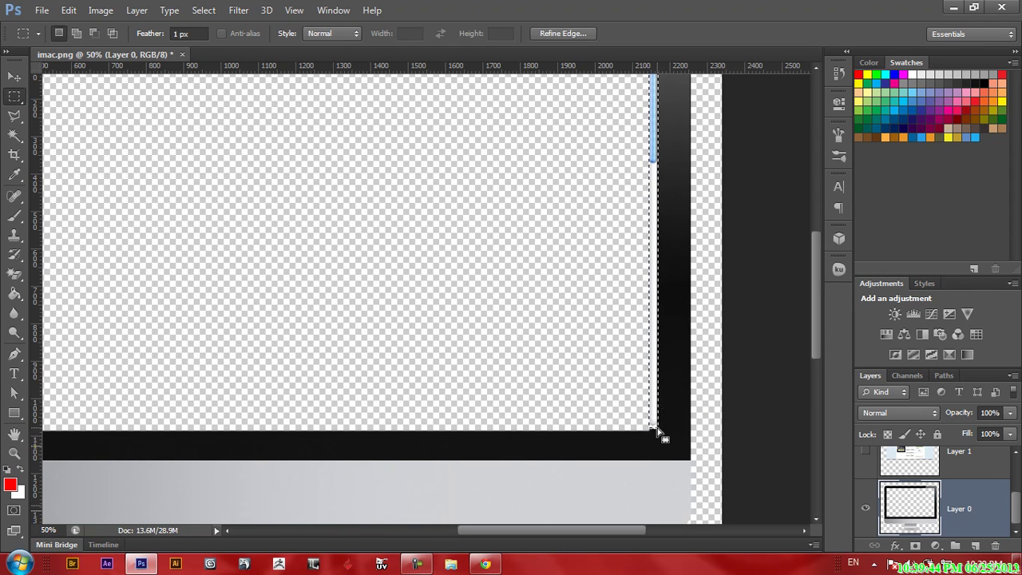
pyautogui.rightClick(653, 370)
pyautogui.click(701, 240)
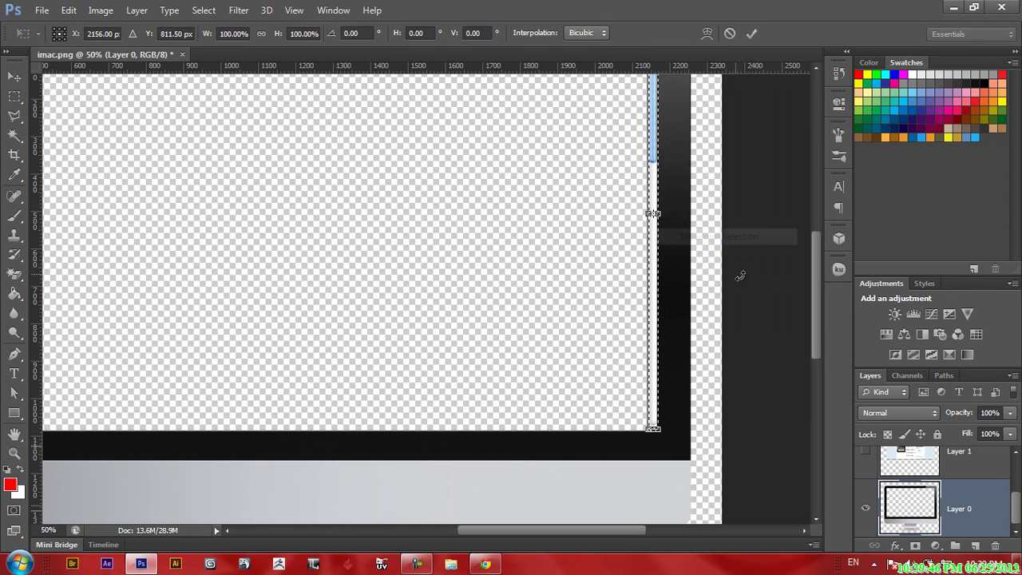
pyautogui.scroll(2, 809, 294)
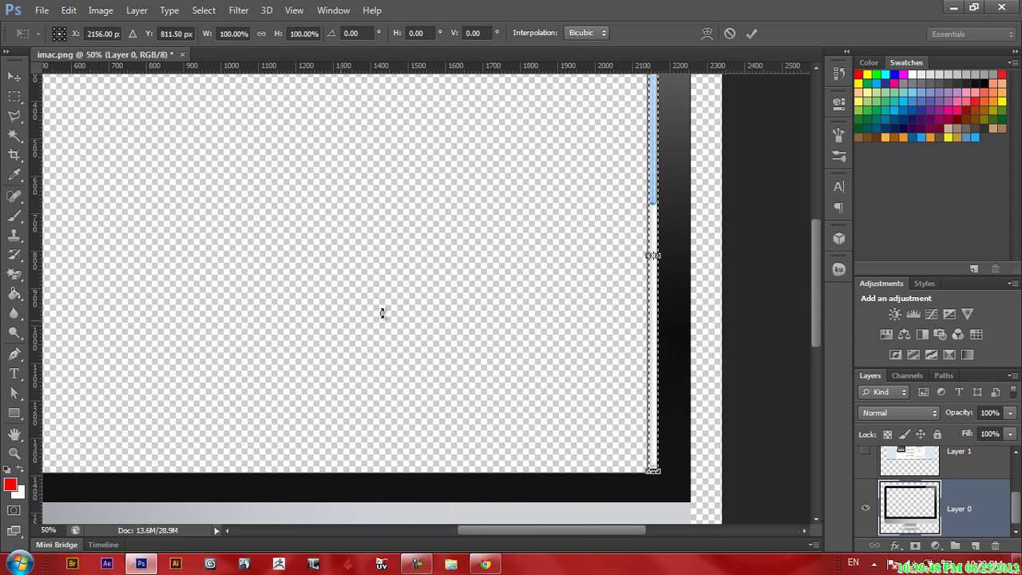
# Cut the selected scrollbar strip at the screen's right edge out of Layer 0.
pyautogui.click(13, 453)
pyautogui.click(648, 202)
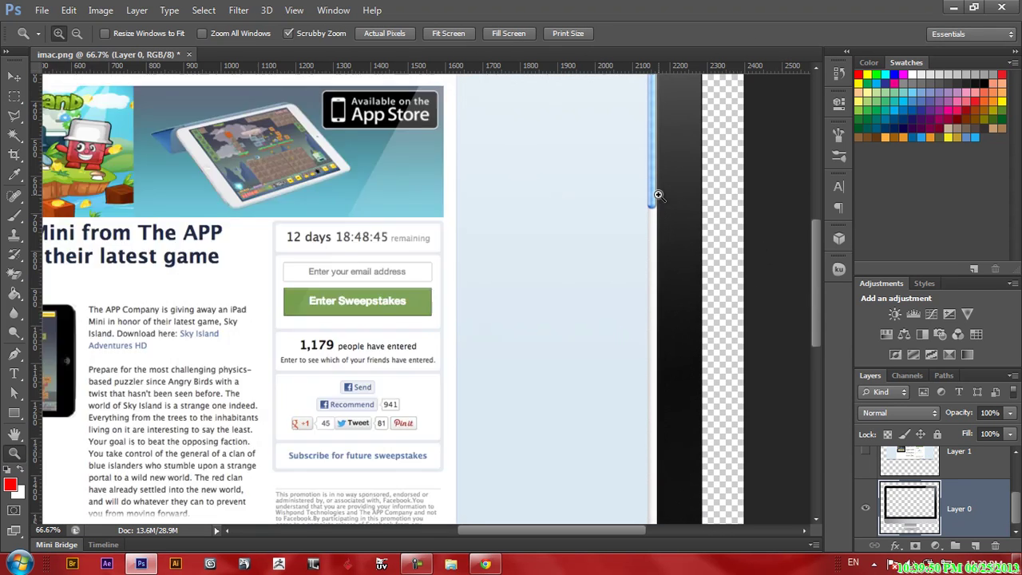
pyautogui.click(647, 203)
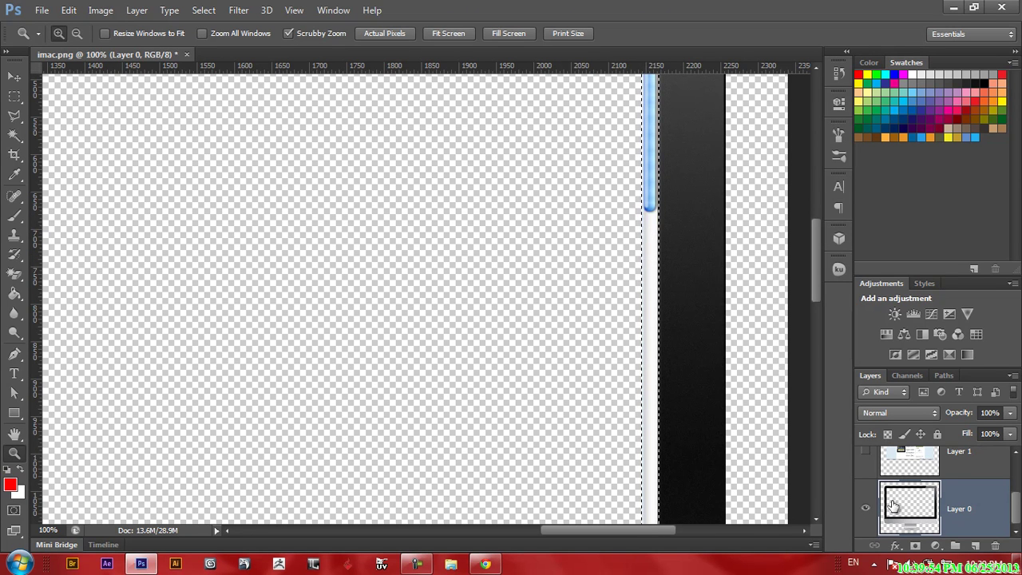
pyautogui.click(67, 10)
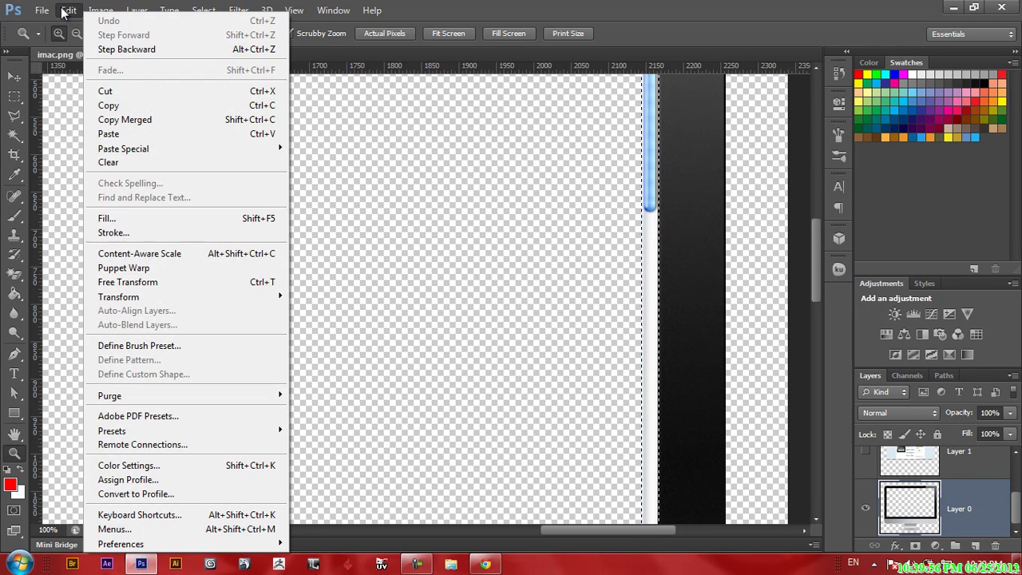
pyautogui.click(104, 90)
# Add a new layer at the top of the layer stack and paste the cut scrollbar strip in place on it.
pyautogui.click(984, 464)
pyautogui.scroll(1, 1016, 495)
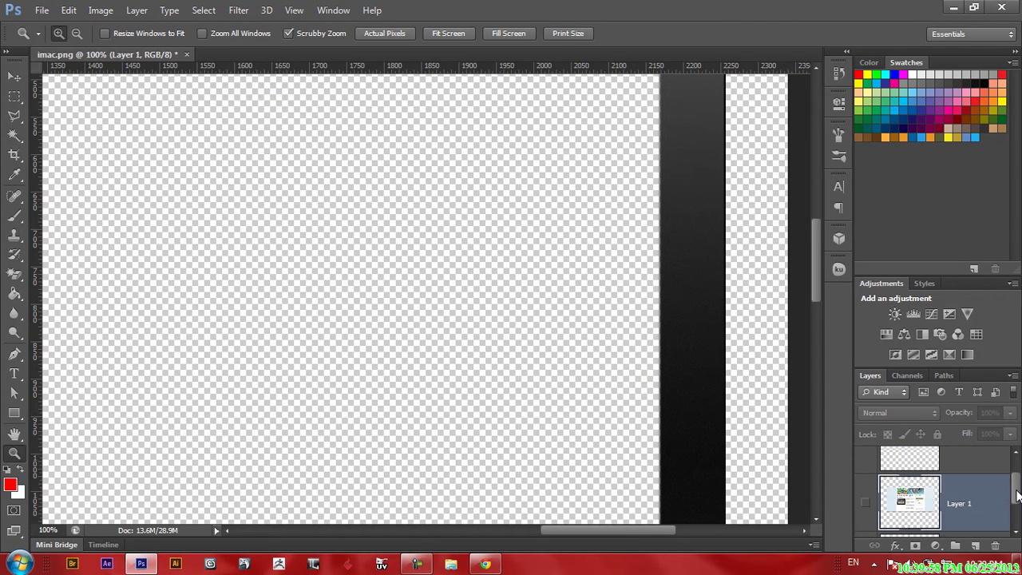
pyautogui.click(976, 546)
pyautogui.click(69, 10)
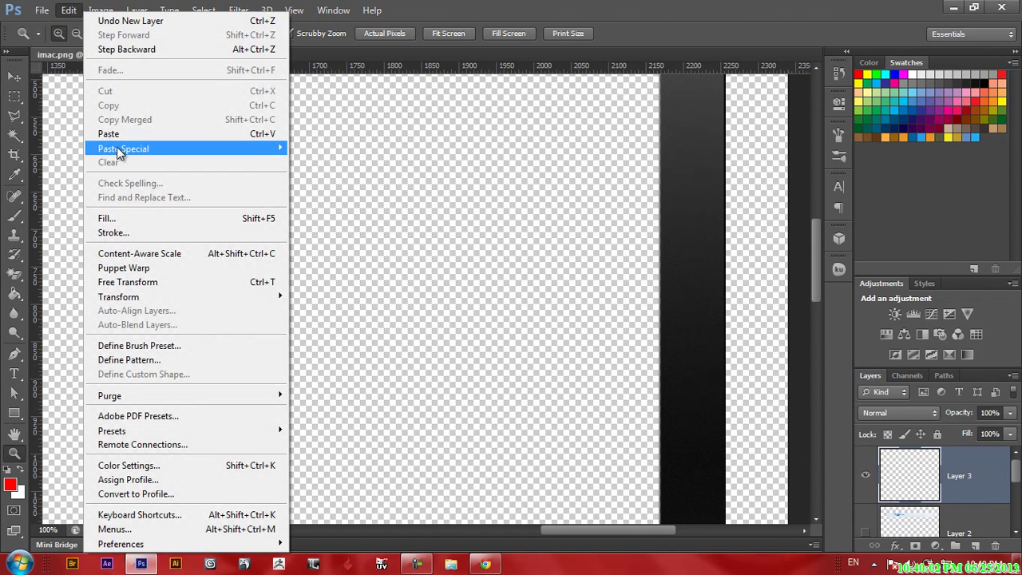
pyautogui.moveTo(160, 148)
pyautogui.click(352, 152)
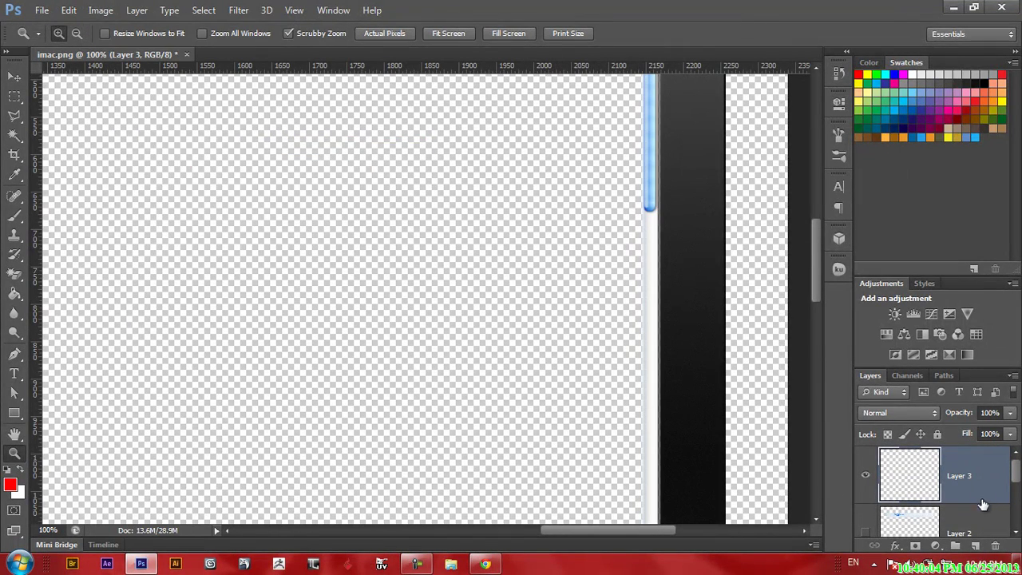
# Set the layer thumbnails to the smallest picture size.
pyautogui.click(1012, 375)
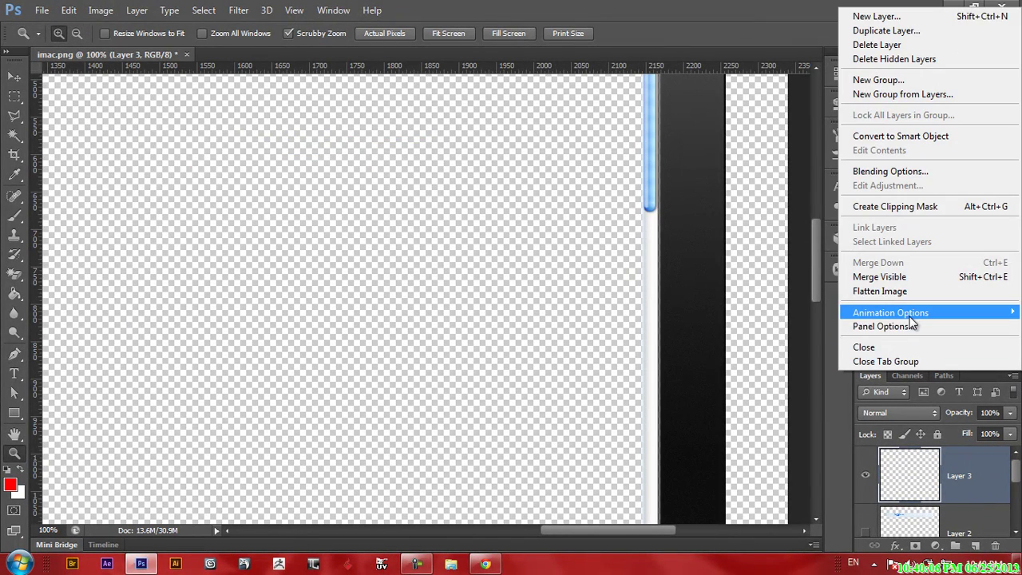
pyautogui.click(879, 327)
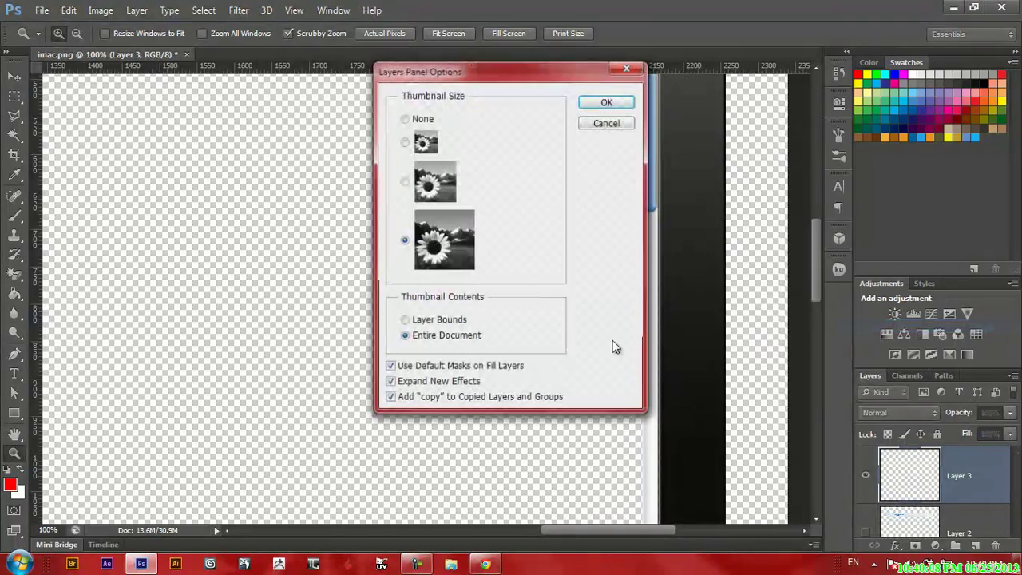
pyautogui.click(405, 142)
pyautogui.click(605, 102)
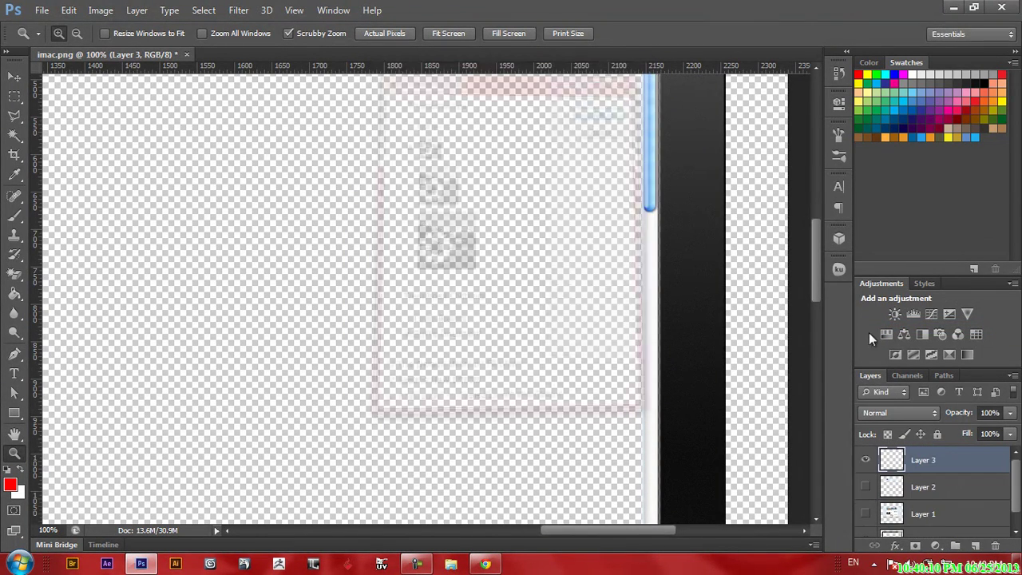
# Make Layer 1 and Layer 2 visible again and enlarge the layer list so that every layer fits.
pyautogui.scroll(-1, 1015, 491)
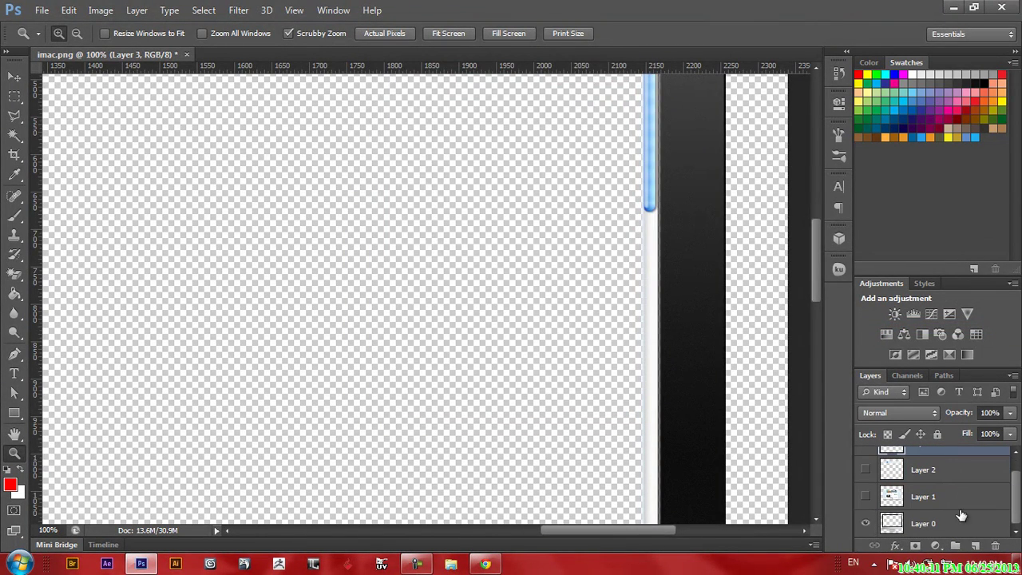
pyautogui.click(865, 496)
pyautogui.click(866, 470)
pyautogui.scroll(1, 1018, 502)
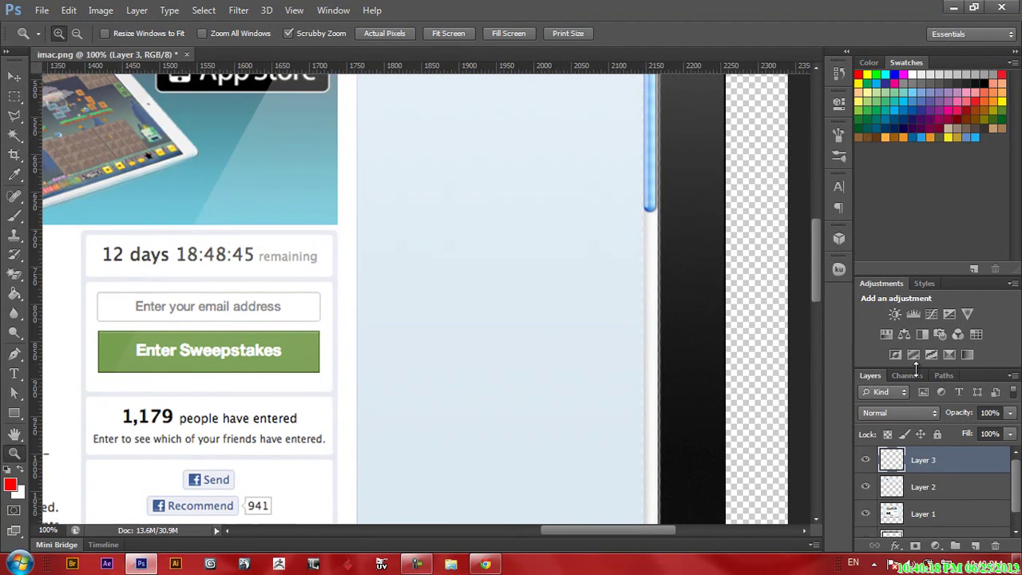
pyautogui.moveTo(916, 369); pyautogui.dragTo(920, 250)
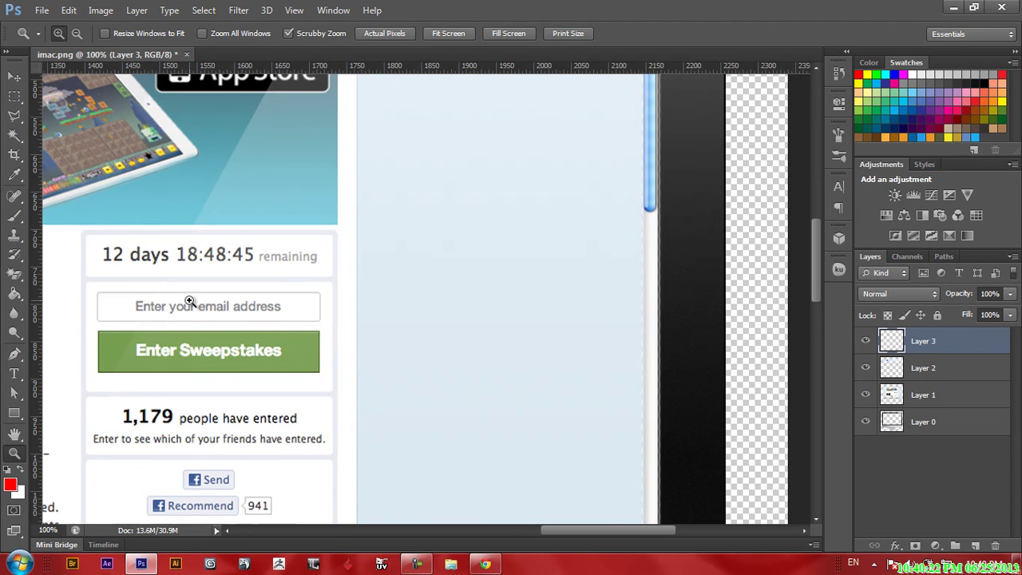
# Hide Layer 3 and Layer 2, keeping only Layer 1 and Layer 0 visible.
pyautogui.press('alt')
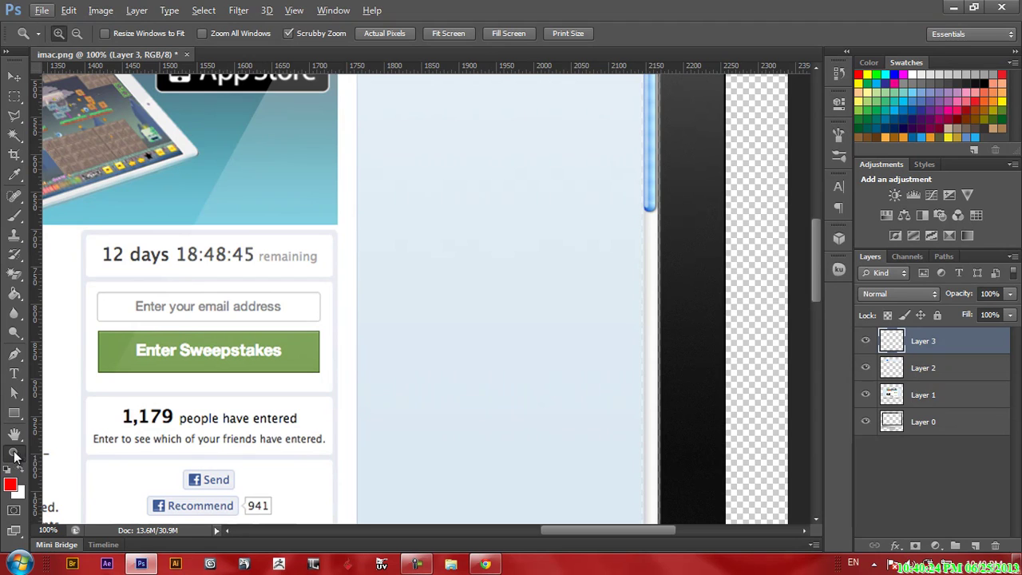
pyautogui.keyDown('alt'); pyautogui.click(255, 300); pyautogui.keyUp('alt')
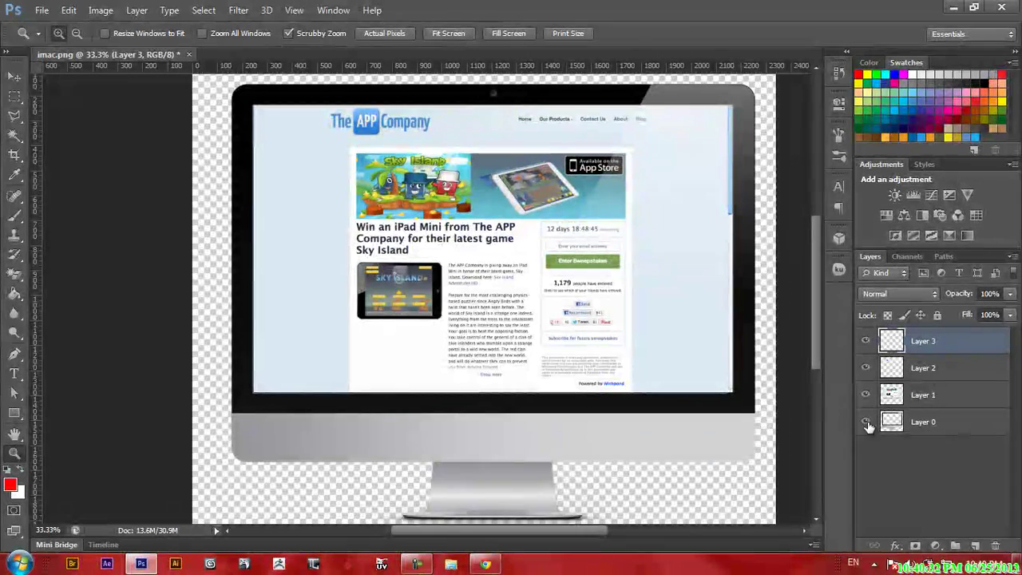
pyautogui.moveTo(865, 344); pyautogui.dragTo(861, 403)
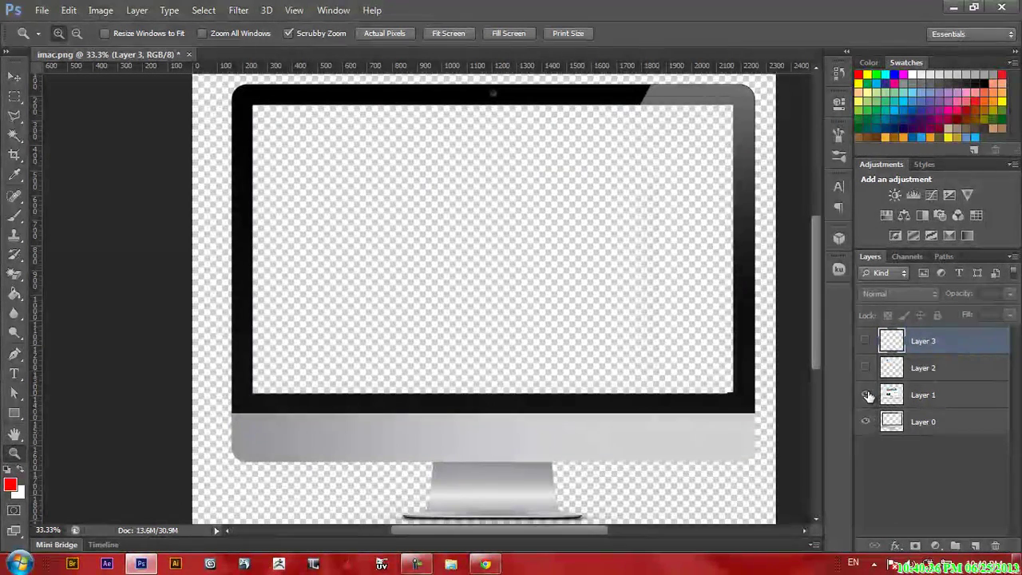
pyautogui.click(867, 395)
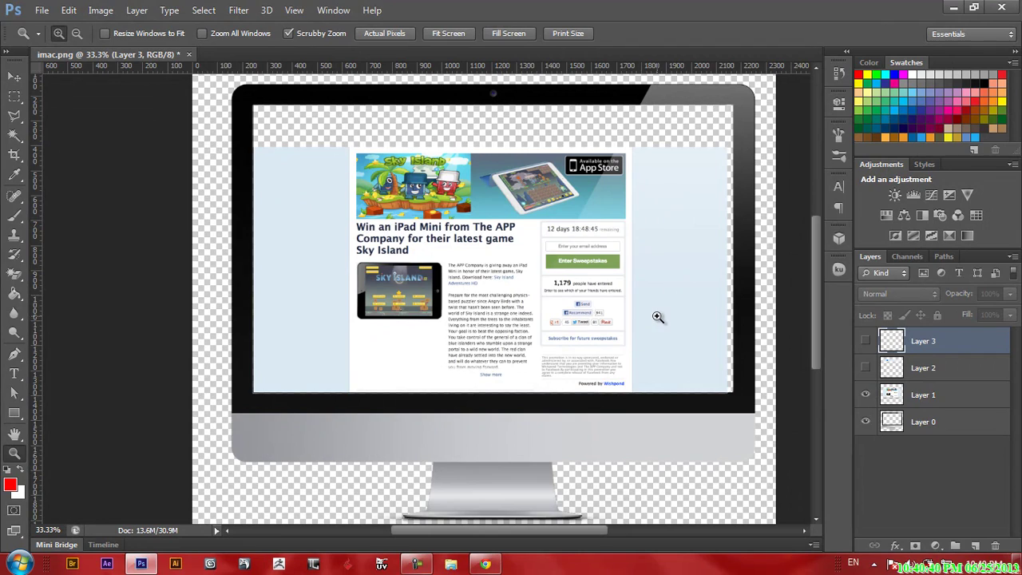
# On Layer 1, make a rectangular marquee selection around the central white page content between the pale blue side areas.
pyautogui.click(923, 394)
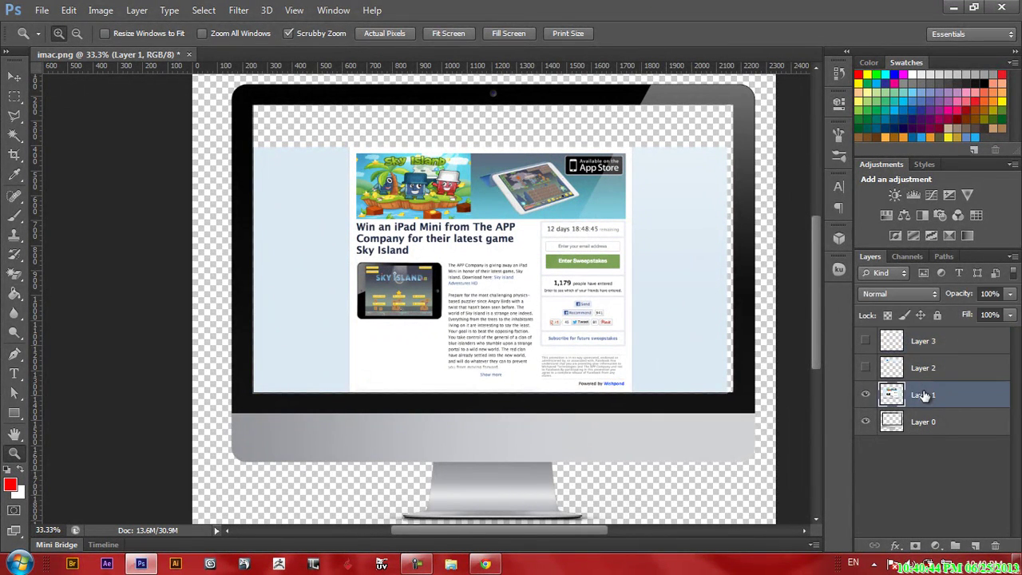
pyautogui.click(17, 98)
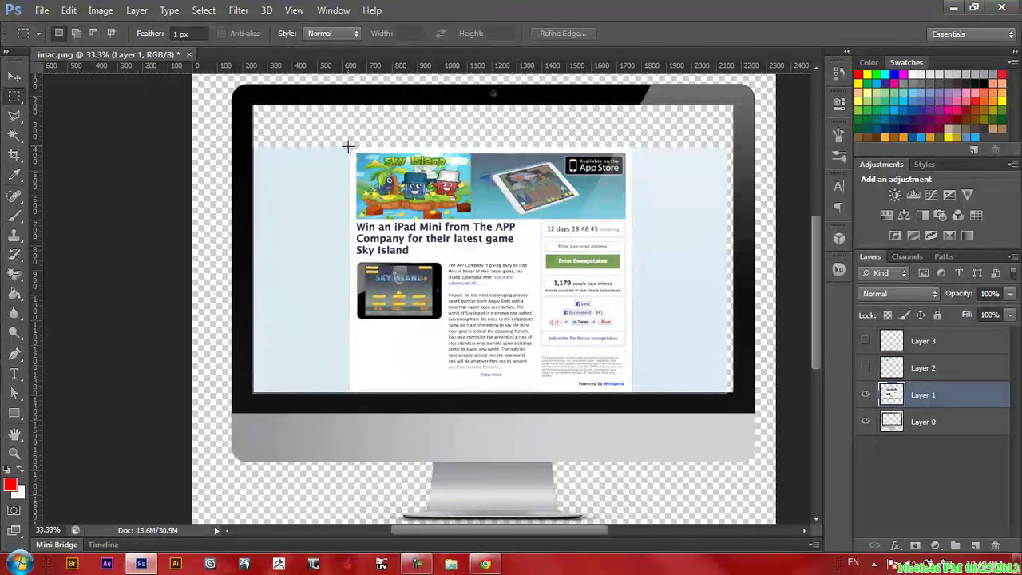
pyautogui.moveTo(348, 145); pyautogui.dragTo(632, 392)
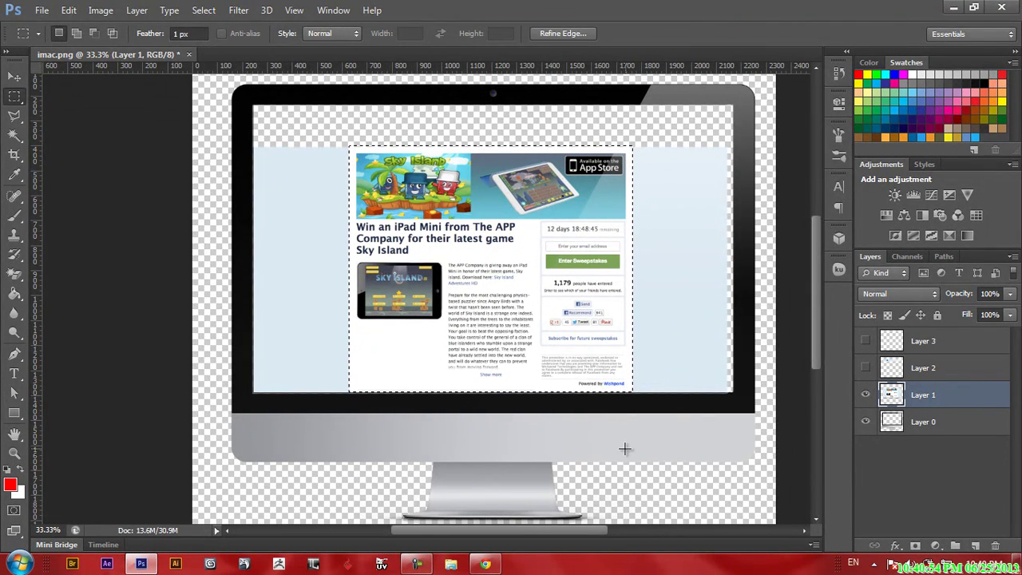
# Cut the selected page content out of Layer 1 and paste it in place on a new layer directly above.
pyautogui.click(70, 10)
pyautogui.click(110, 108)
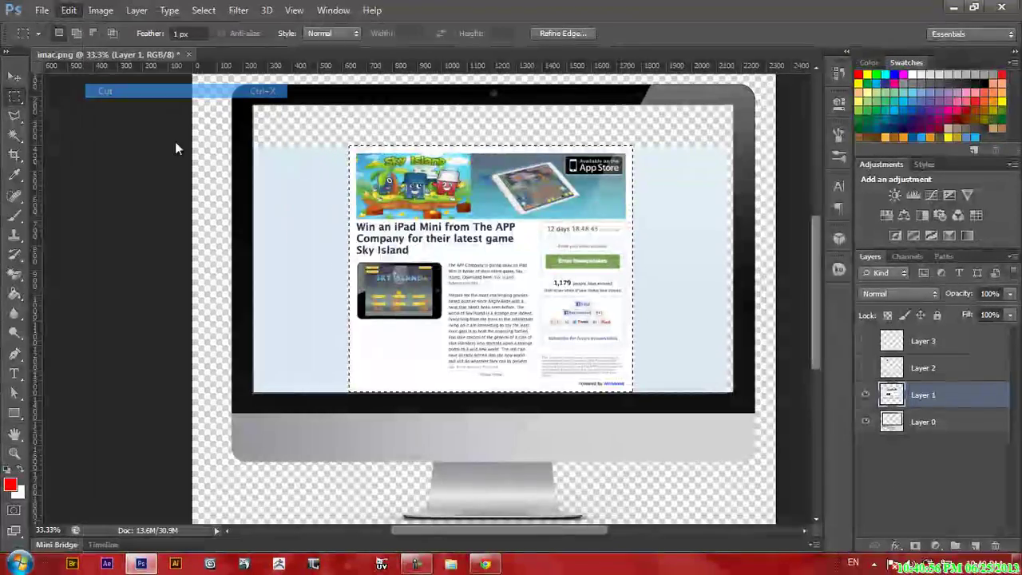
pyautogui.press('Delete')
pyautogui.hotkey('ctrl', 'shift', 'alt', 'n')
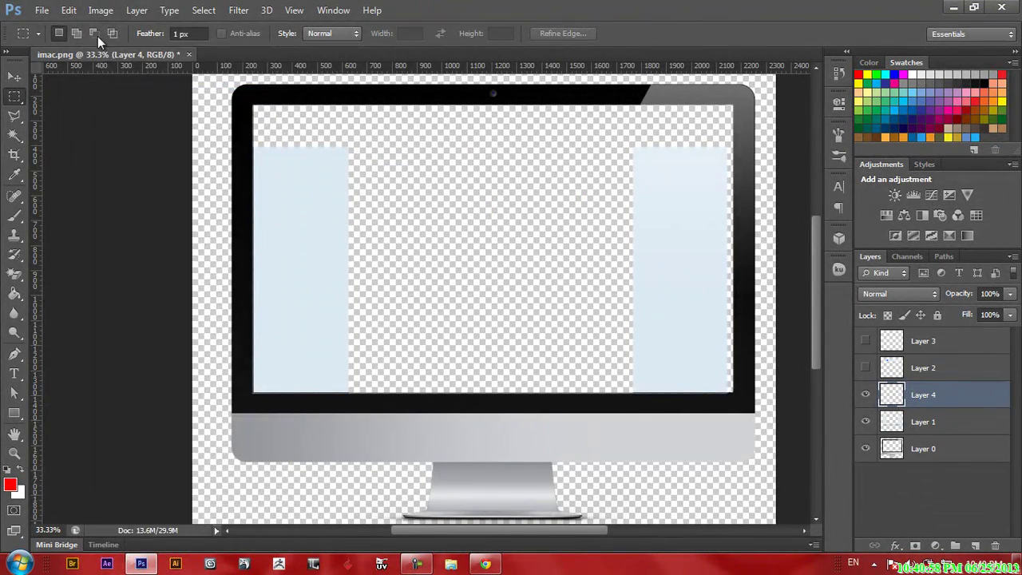
pyautogui.click(69, 9)
pyautogui.moveTo(130, 147)
pyautogui.click(343, 150)
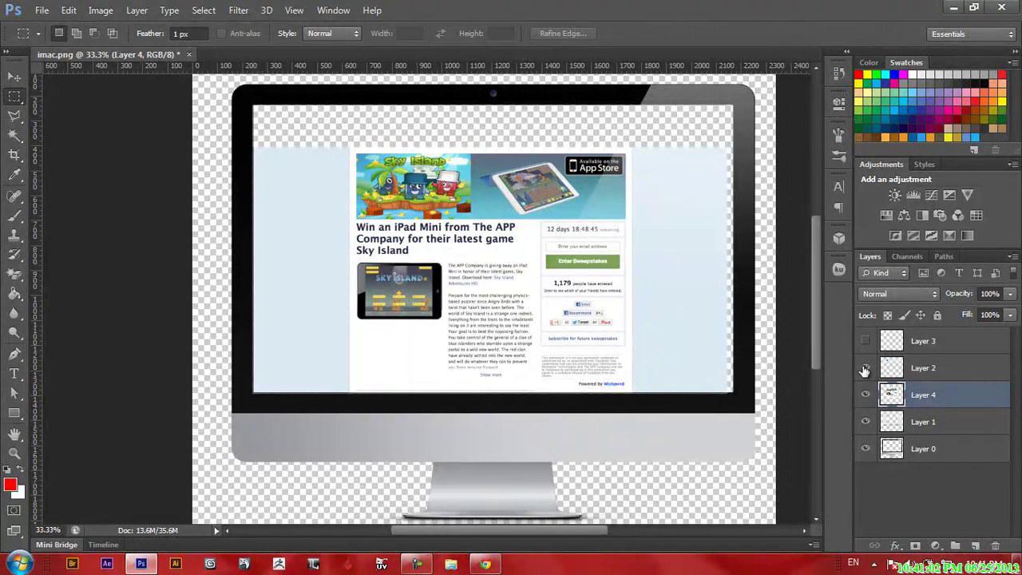
# Make Layer 2 and Layer 3 visible again.
pyautogui.click(865, 367)
pyautogui.click(866, 341)
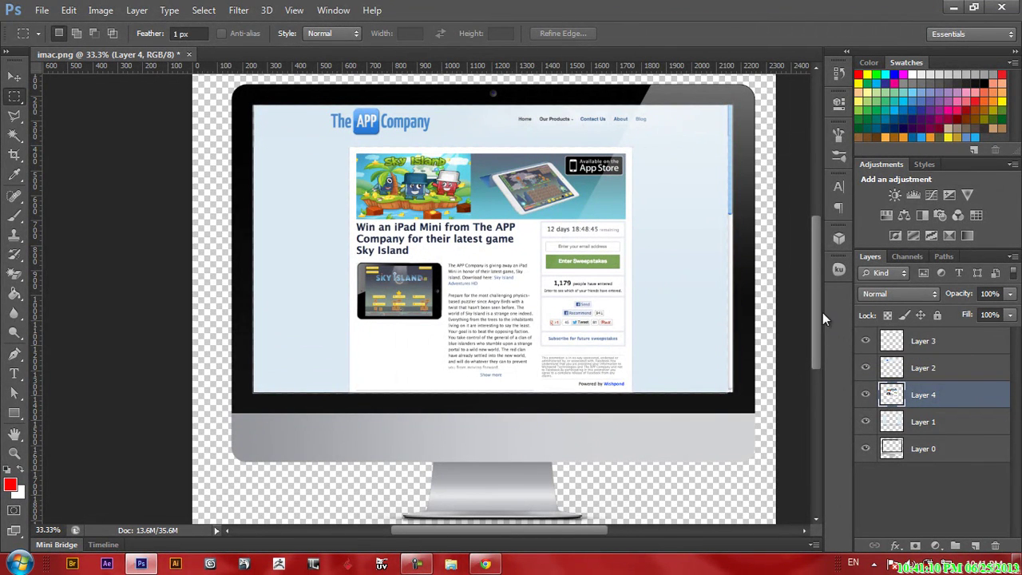
# Hide the layers one after another and show them all again to check the separated header, page content, background, scrollbar and frame.
pyautogui.scroll(-1, 816, 309)
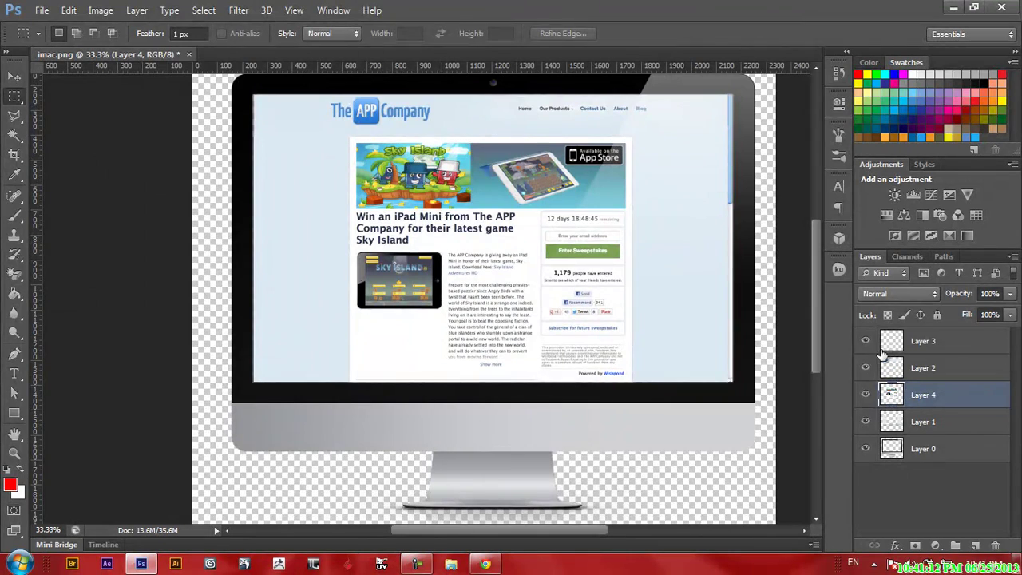
pyautogui.click(866, 341)
pyautogui.click(865, 368)
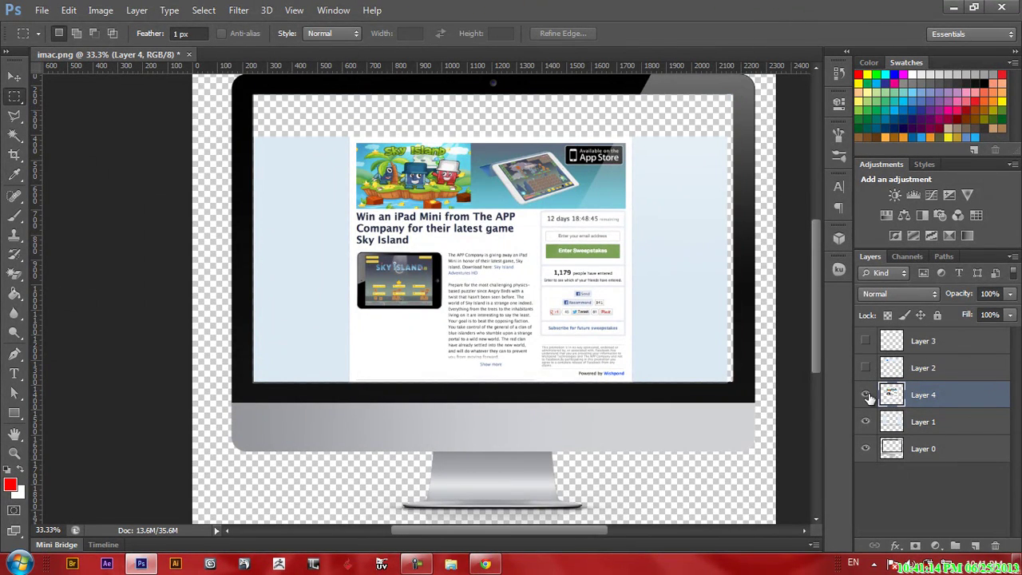
pyautogui.click(866, 395)
pyautogui.click(866, 422)
pyautogui.click(865, 448)
pyautogui.click(866, 448)
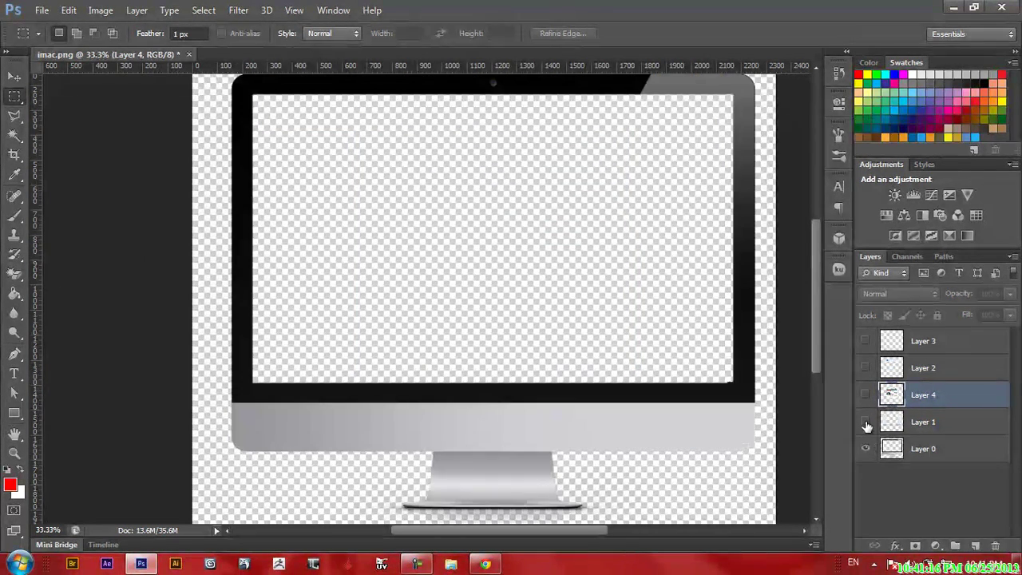
pyautogui.click(866, 421)
pyautogui.click(865, 395)
pyautogui.click(865, 367)
pyautogui.click(866, 341)
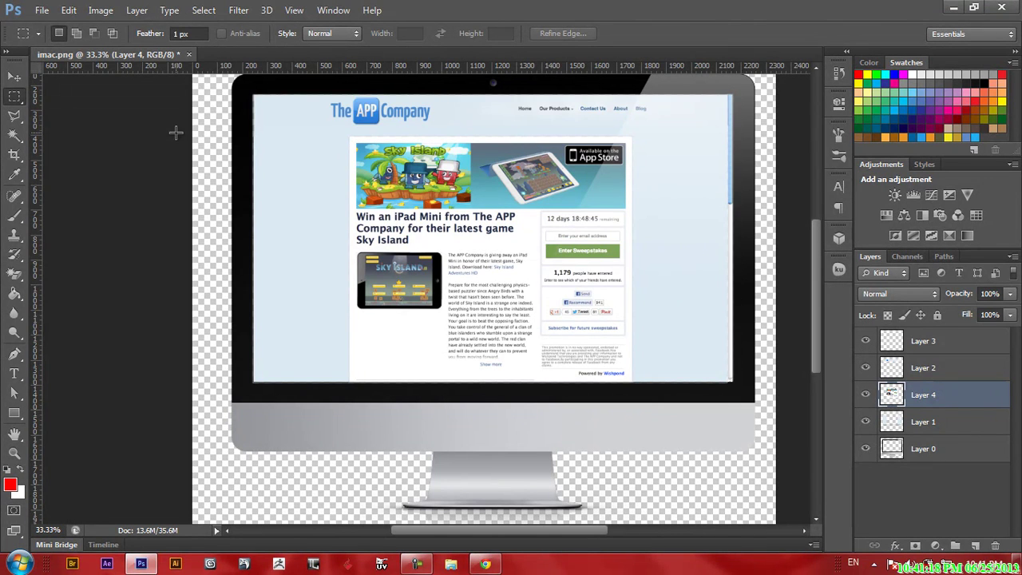
# Start the Export Layers to Files script for the imac.png document.
pyautogui.click(41, 10)
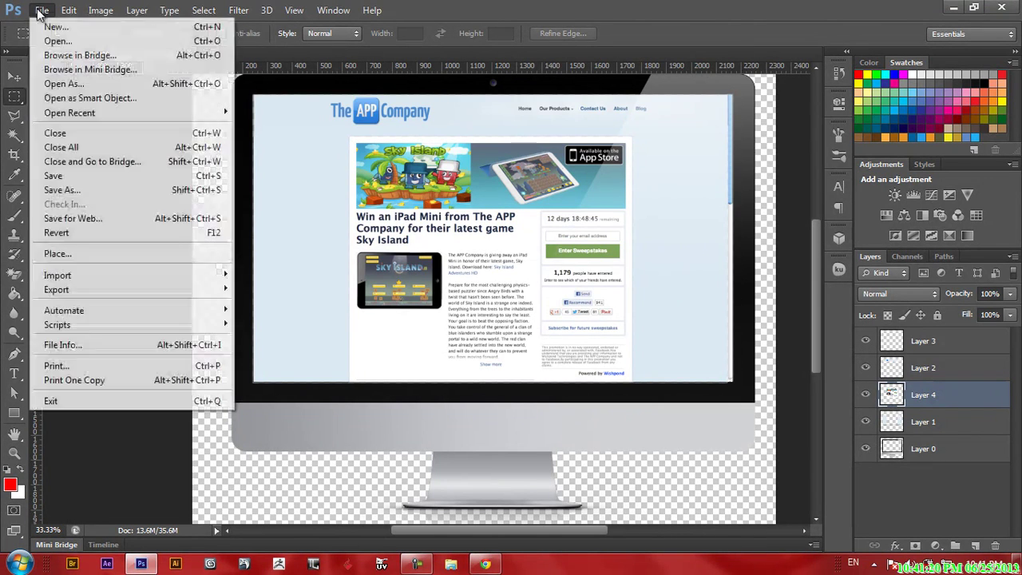
pyautogui.moveTo(160, 325)
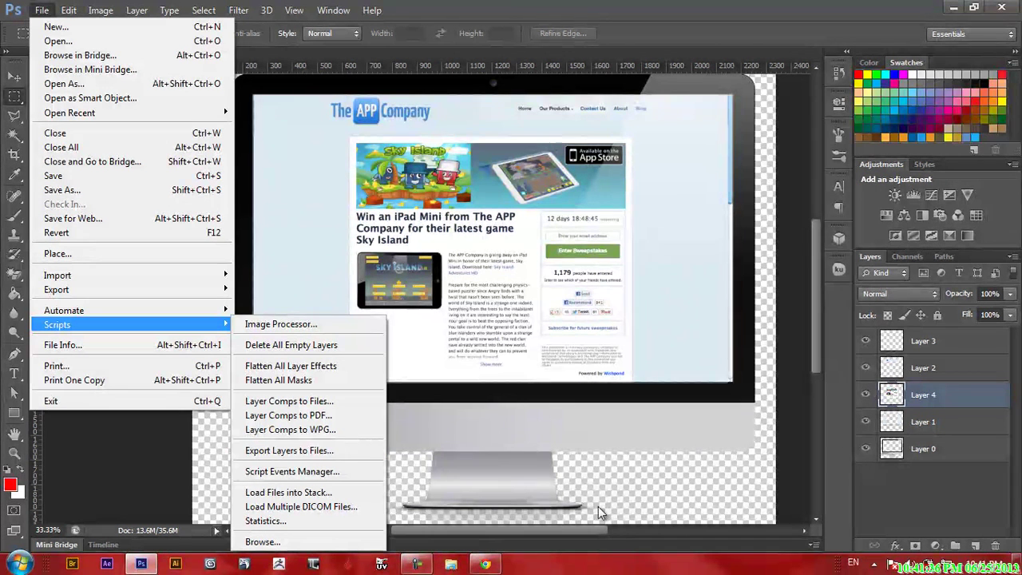
pyautogui.click(324, 452)
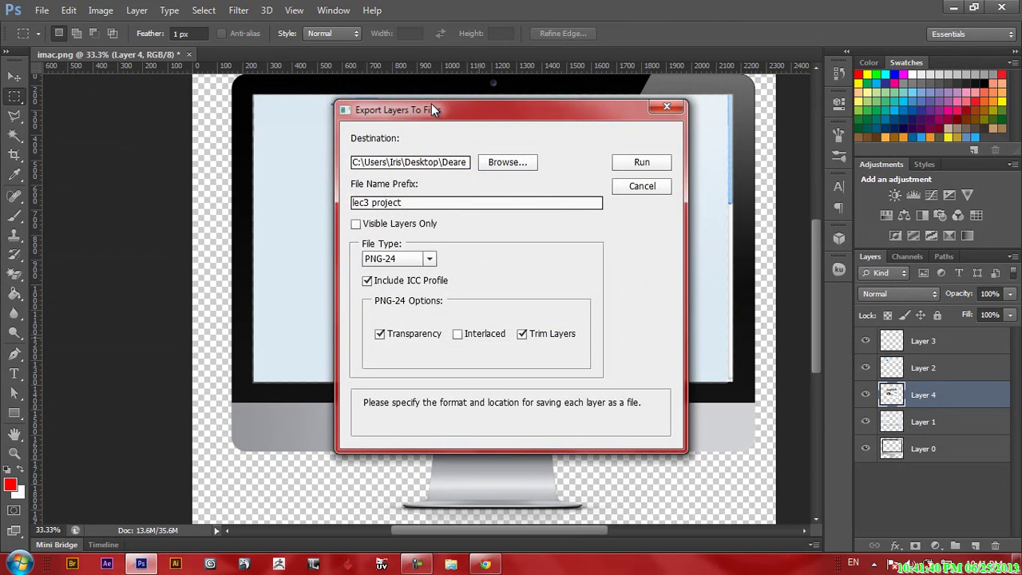
pyautogui.moveTo(432, 103); pyautogui.dragTo(449, 105)
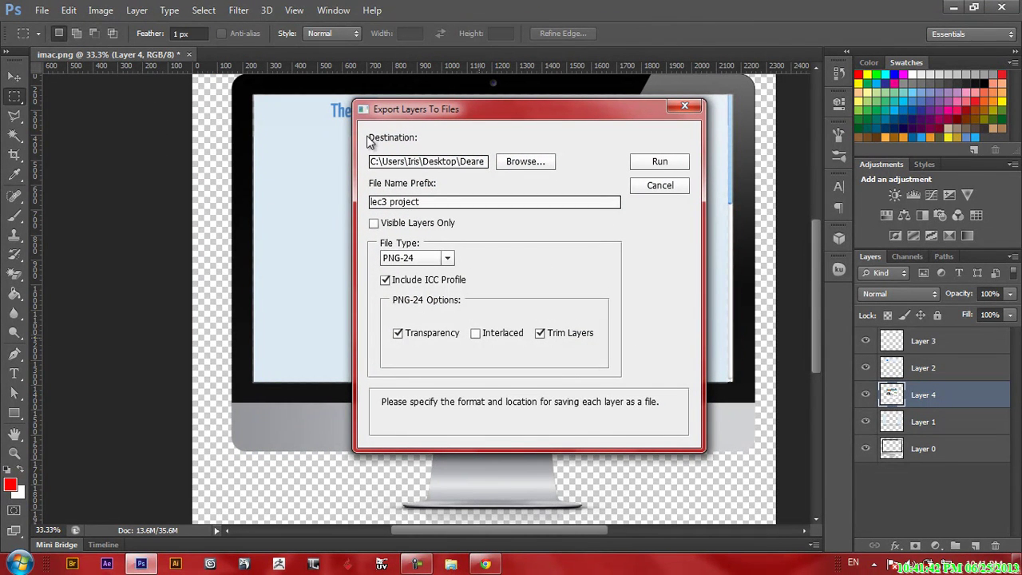
pyautogui.moveTo(374, 134); pyautogui.dragTo(436, 142)
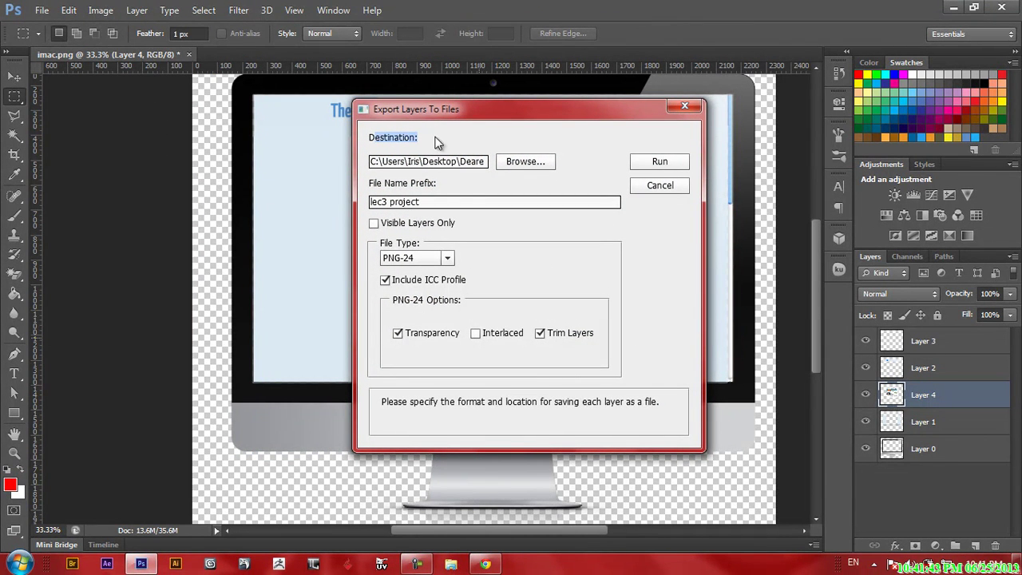
# Create a new folder named imac on the Desktop and set it as the export destination.
pyautogui.click(517, 161)
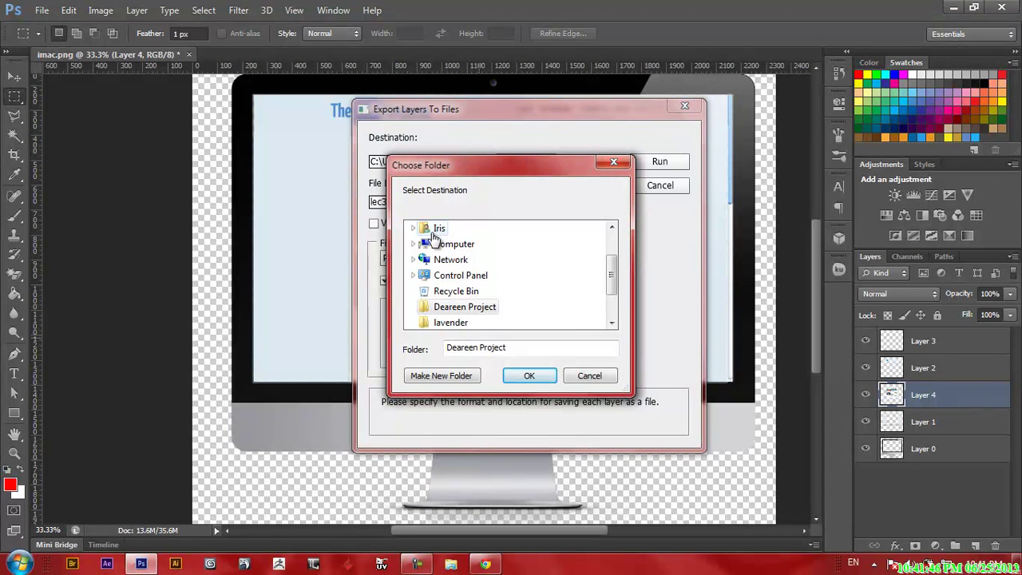
pyautogui.scroll(1, 609, 267)
pyautogui.click(477, 230)
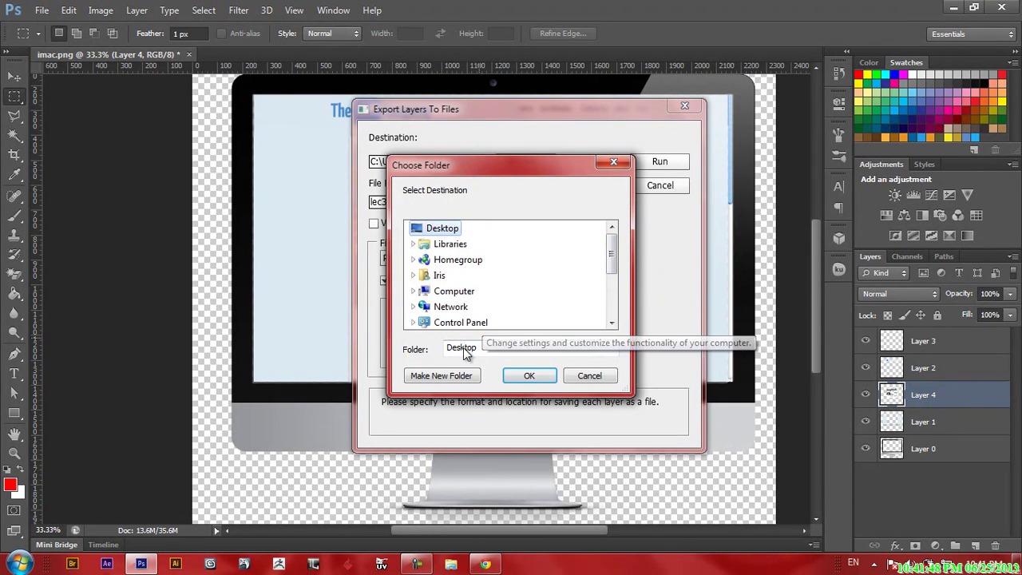
pyautogui.click(443, 376)
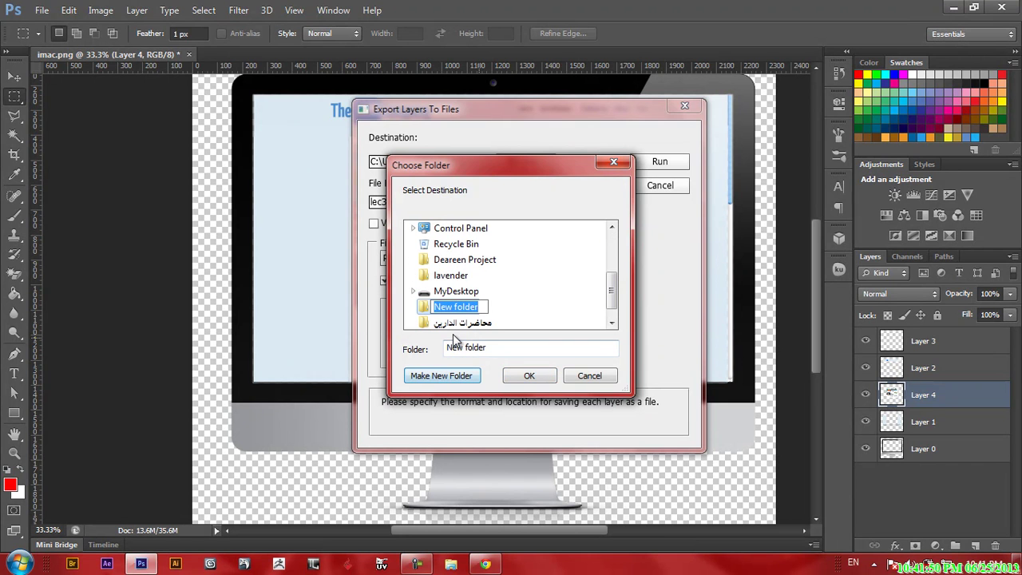
pyautogui.write('l')
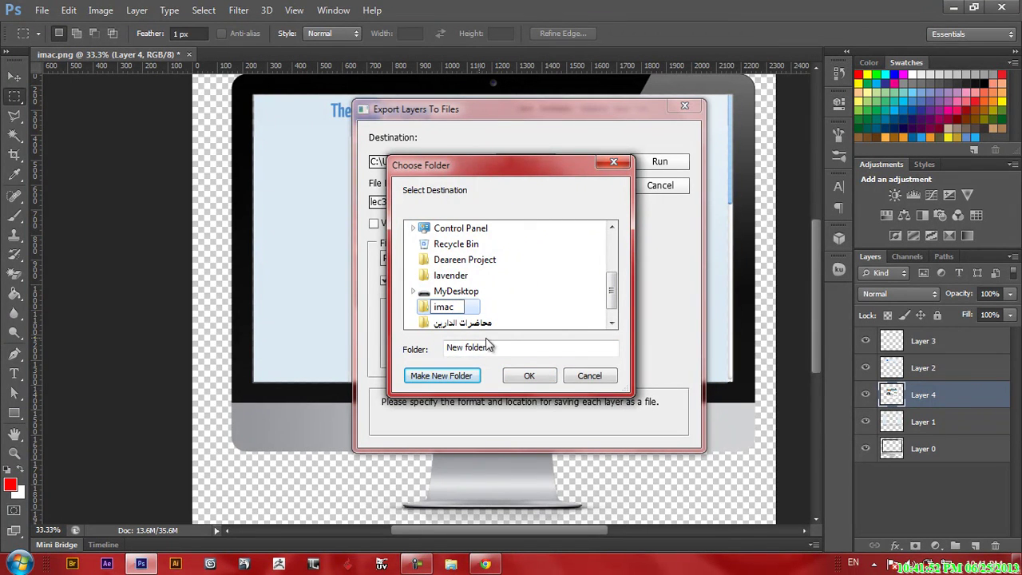
pyautogui.click(530, 376)
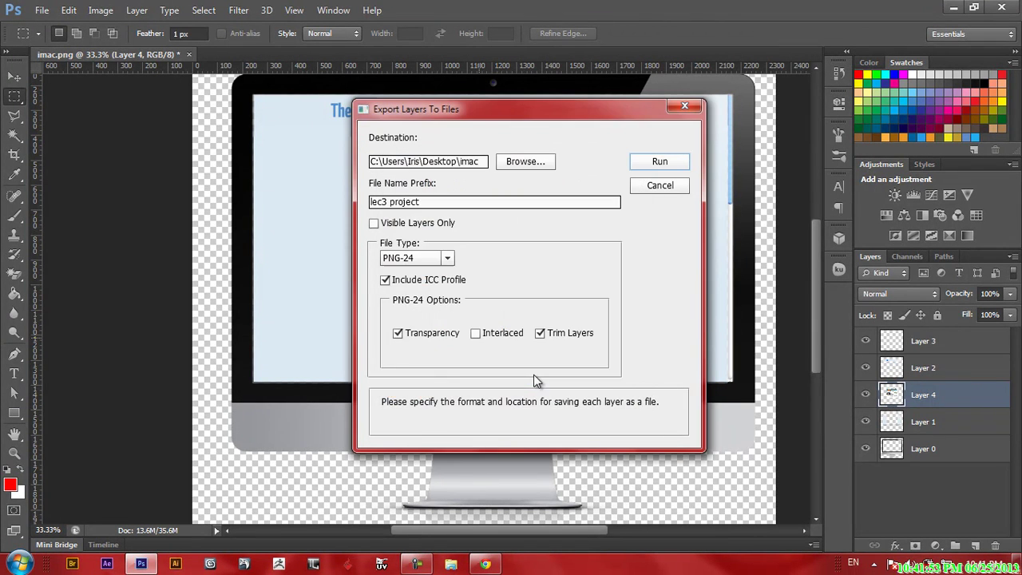
# Export all layers as transparent, trimmed PNG-24 files with the file name prefix "lec3 project" and dismiss the completion message.
pyautogui.click(417, 201)
pyautogui.click(448, 258)
pyautogui.click(446, 262)
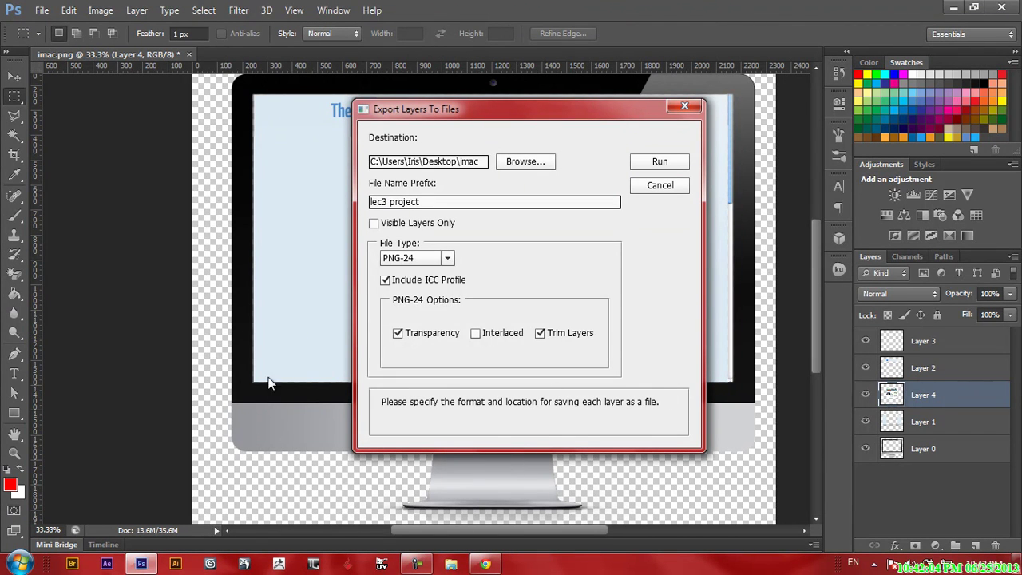
pyautogui.click(645, 164)
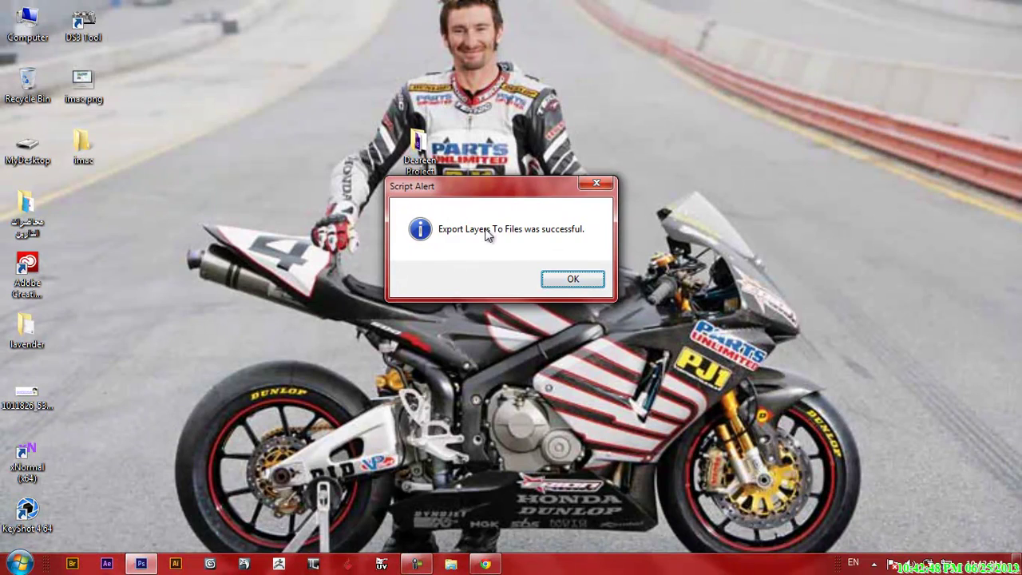
pyautogui.click(559, 278)
# Open the imac folder on the desktop, examine the exported layer files, and close the folder.
pyautogui.doubleClick(81, 146)
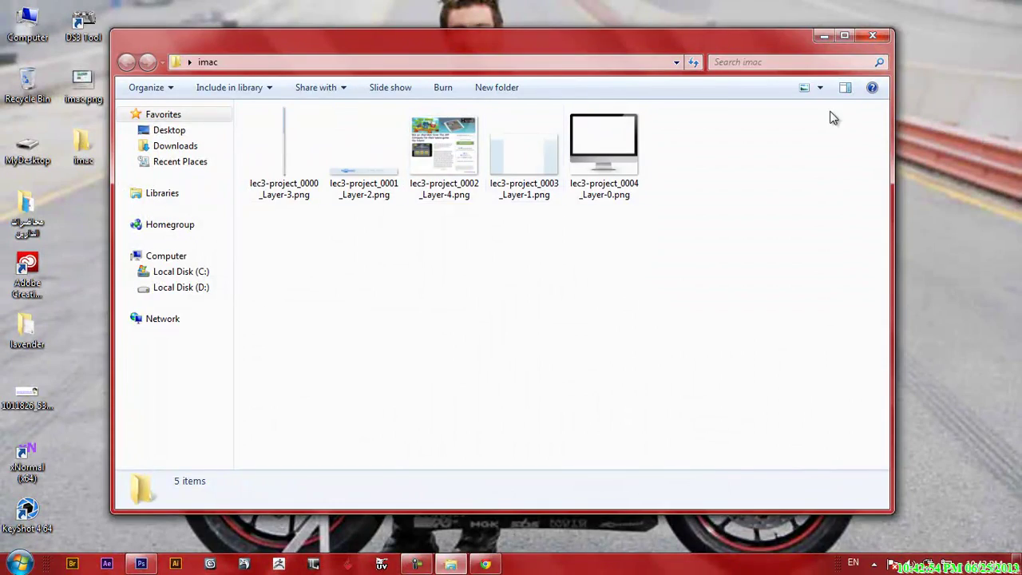
pyautogui.click(867, 40)
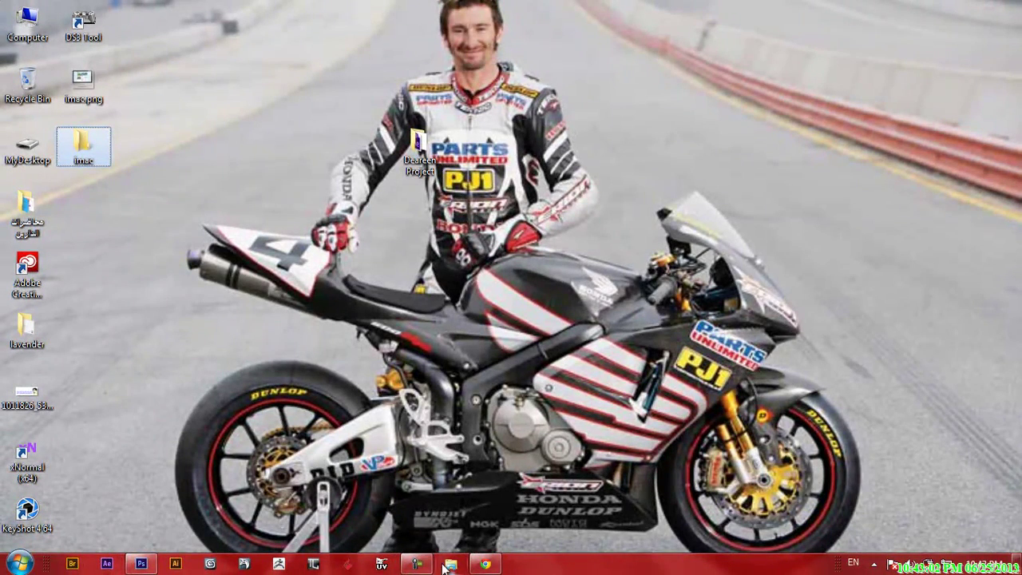
pyautogui.moveTo(420, 569)
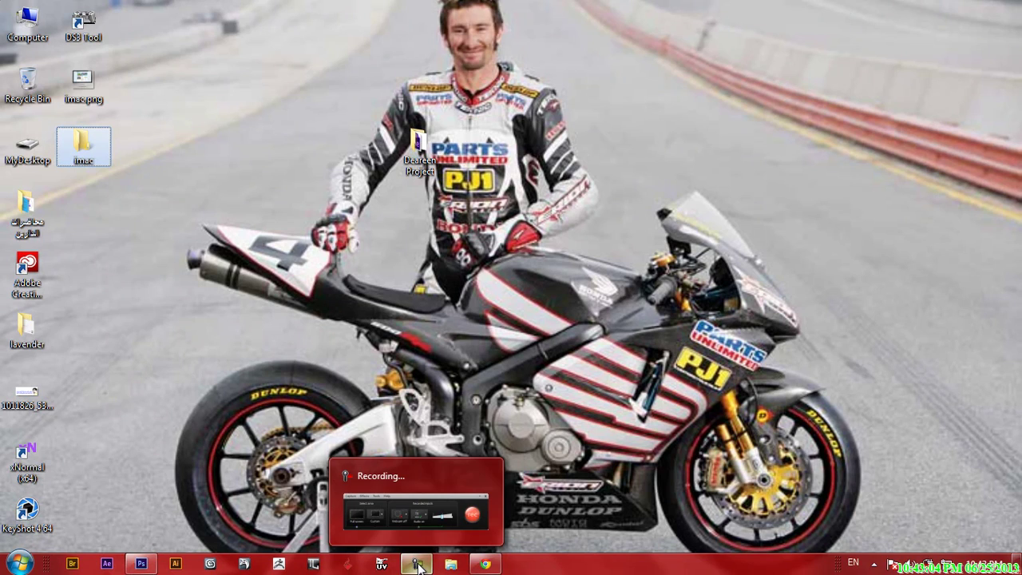
pyautogui.click(419, 567)
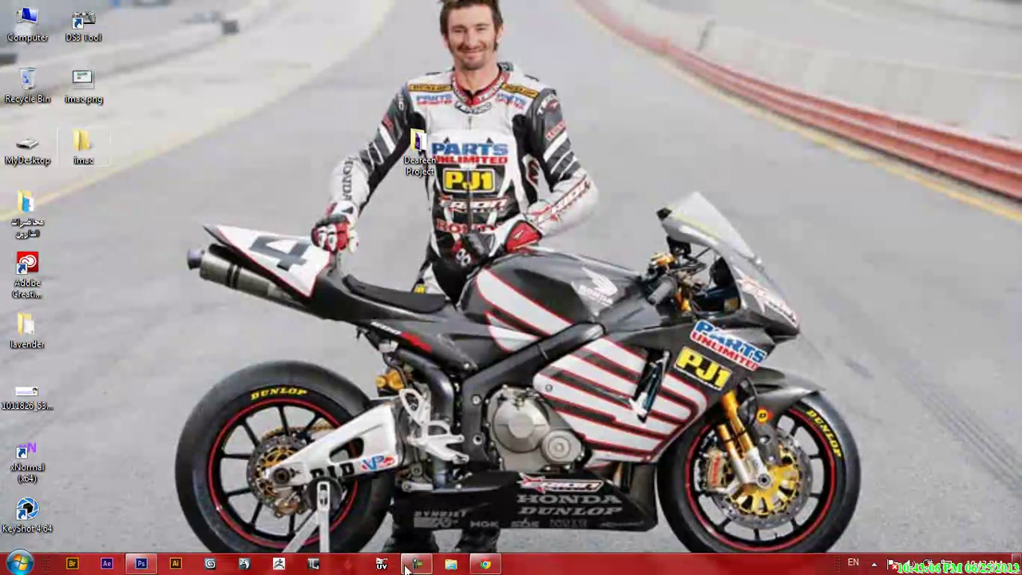
pyautogui.click(419, 565)
pyautogui.click(419, 565)
pyautogui.moveTo(419, 567)
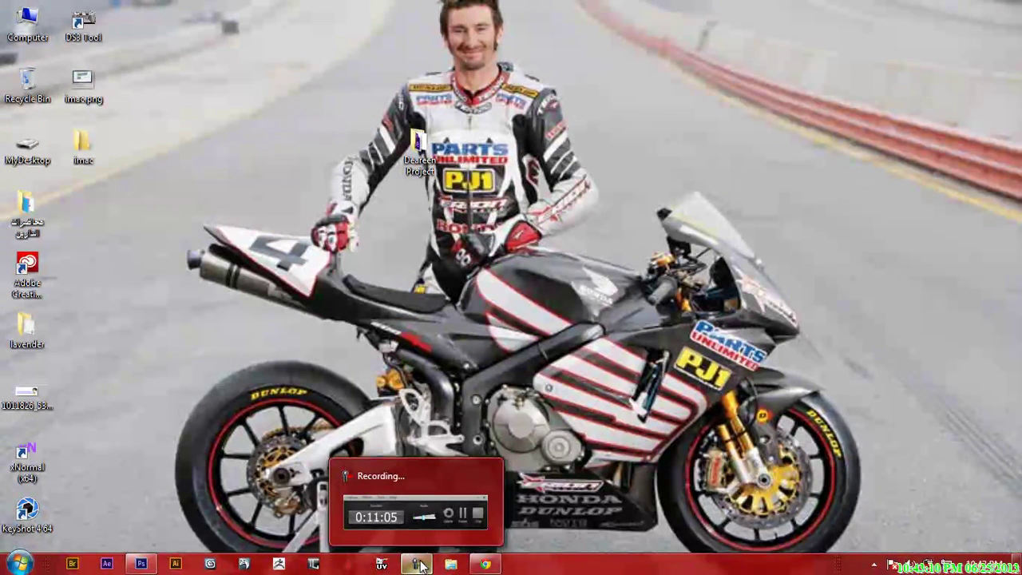